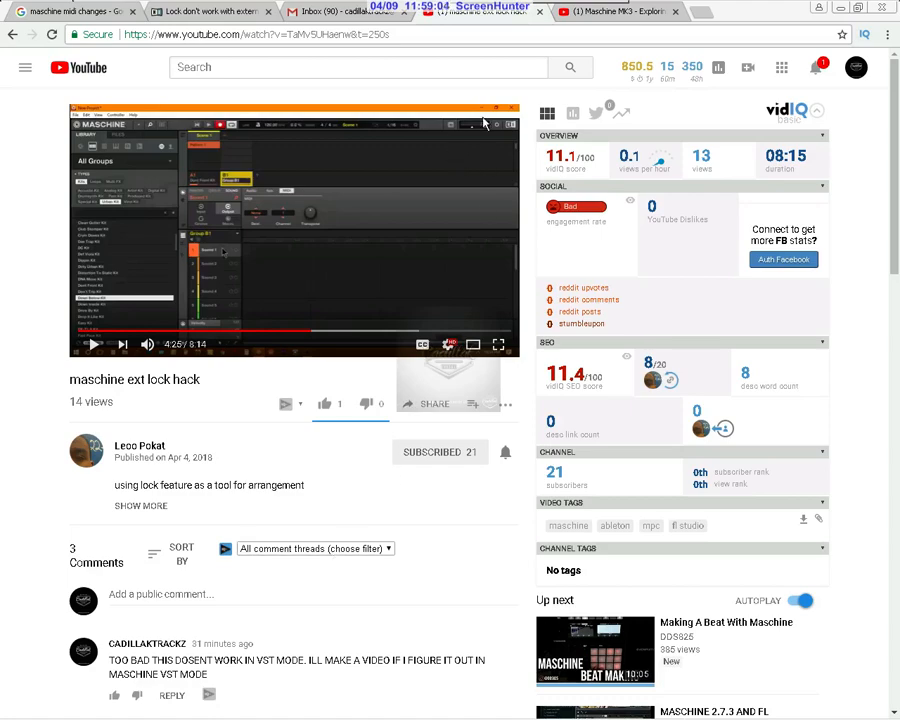
# Step: Look over the Maschine MK3 Lock Mode and "maschine ext lock hack" YouTube videos, briefly playing the latter
pyautogui.click(616, 13)
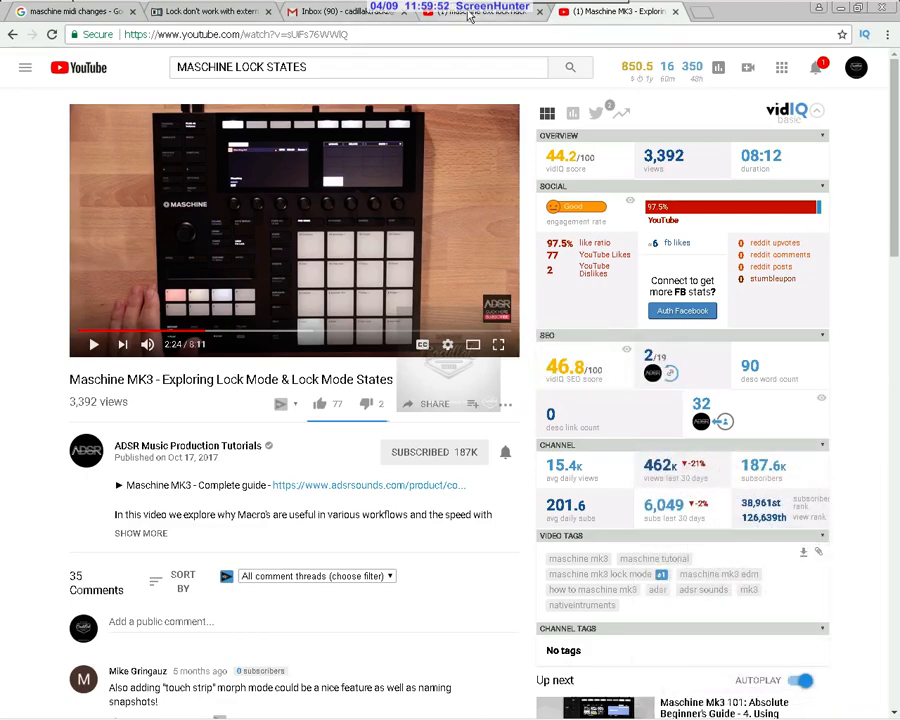
pyautogui.click(460, 11)
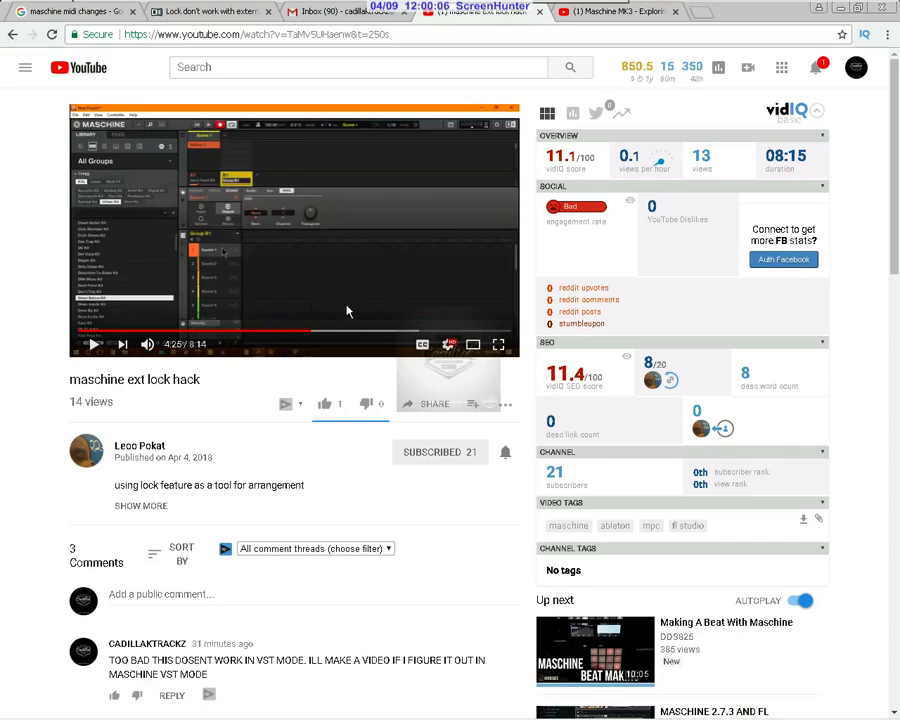
pyautogui.click(309, 254)
pyautogui.click(363, 258)
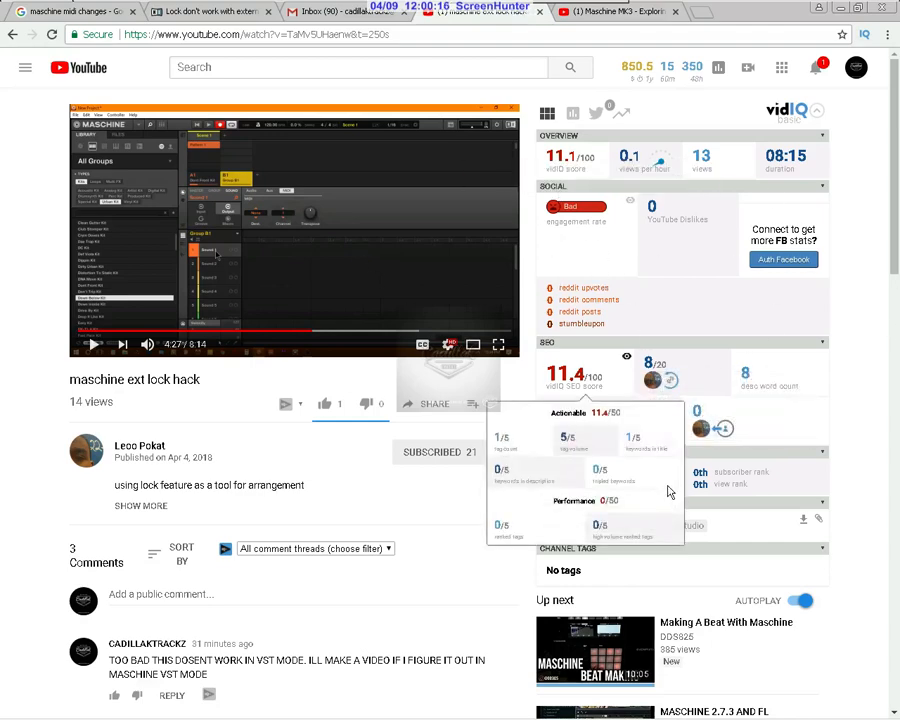
pyautogui.click(627, 13)
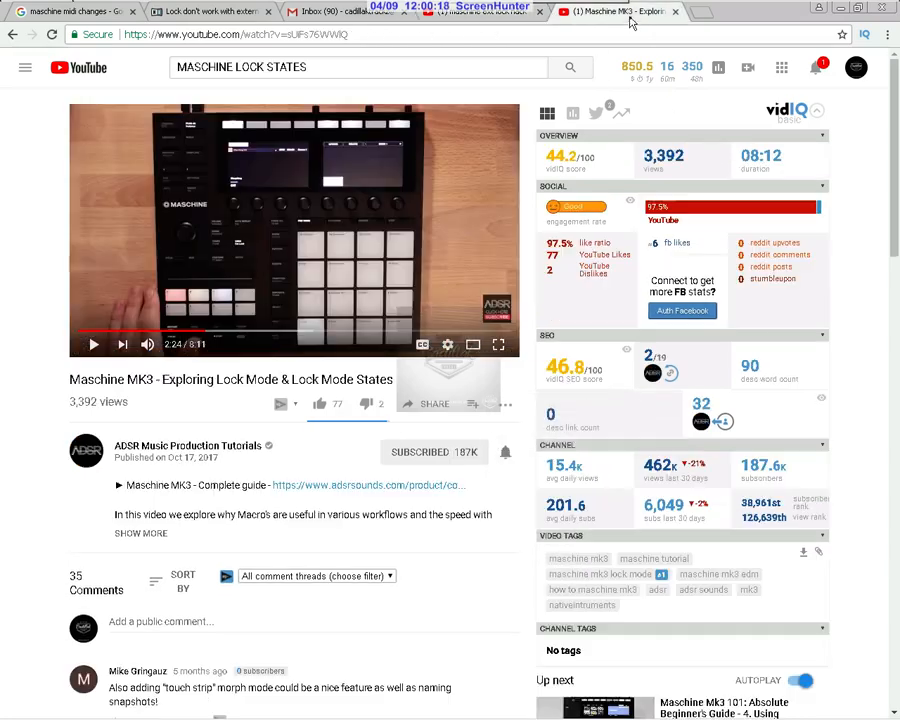
# Step: Switch to FL Studio, open the Maschine plugin from the channel rack and move its window over the rack
pyautogui.moveTo(364, 719)
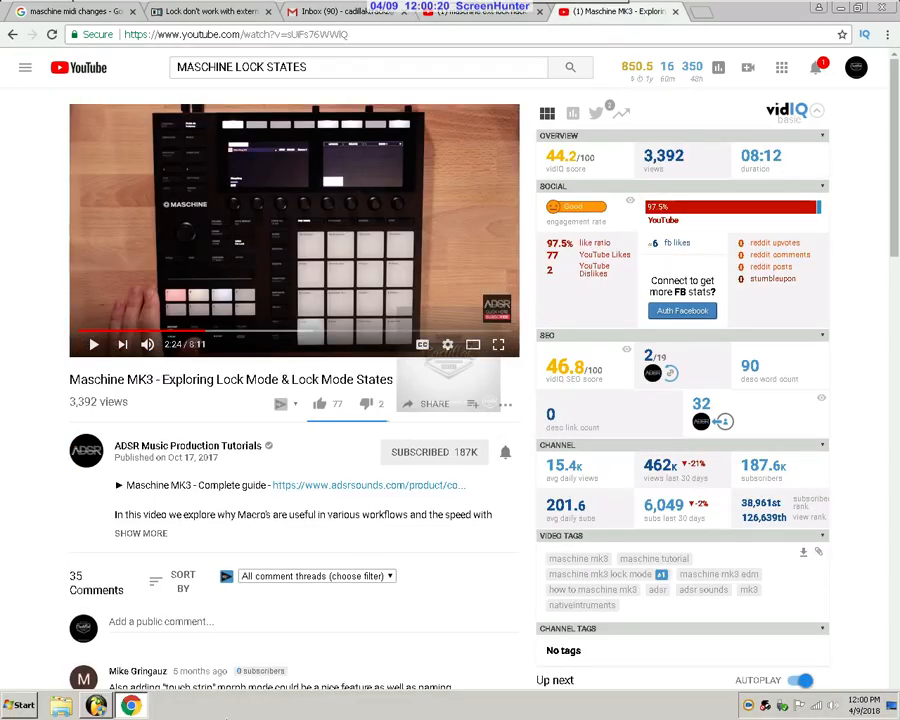
pyautogui.click(96, 706)
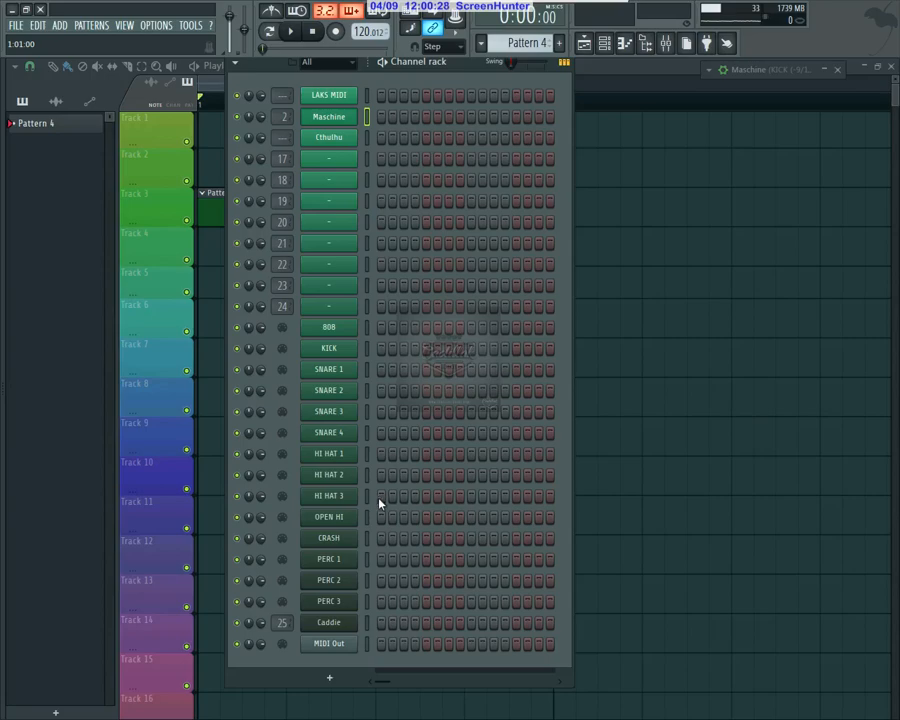
pyautogui.click(329, 117)
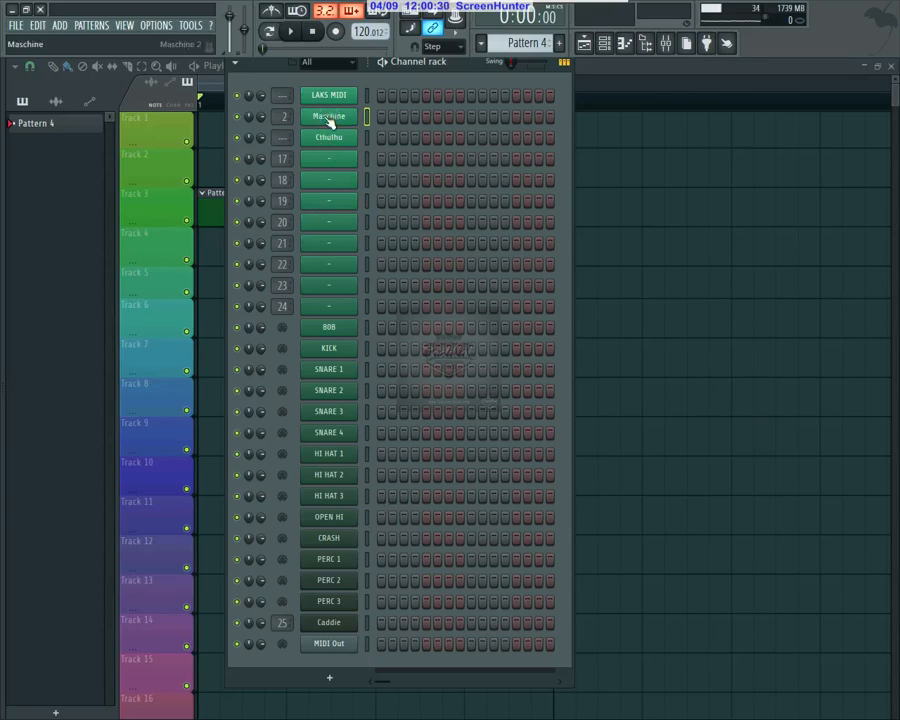
pyautogui.click(329, 117)
pyautogui.click(779, 66)
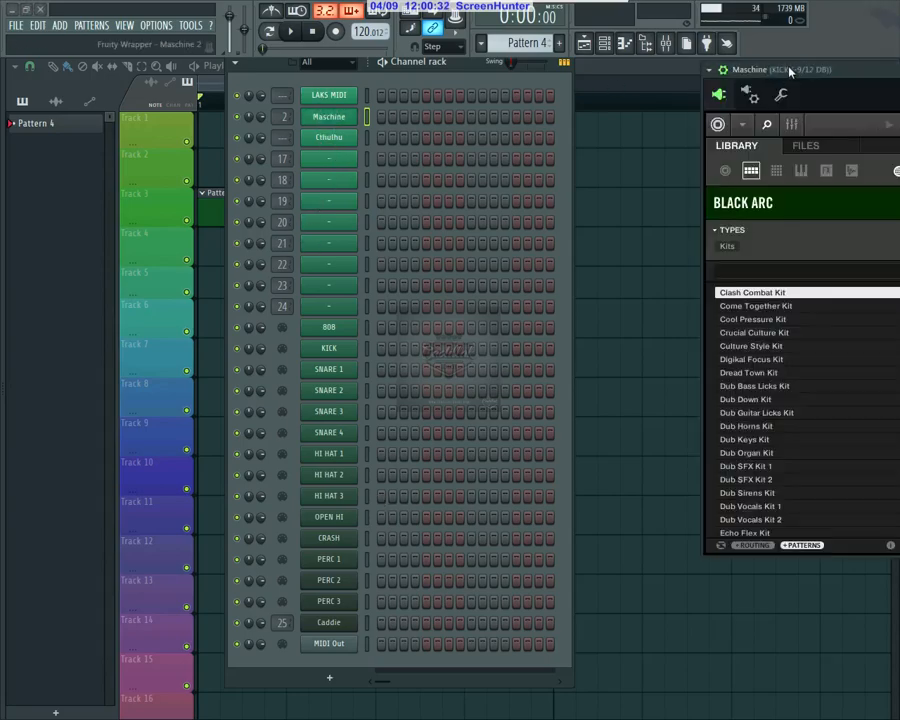
pyautogui.moveTo(790, 70); pyautogui.dragTo(197, 150)
pyautogui.click(148, 205)
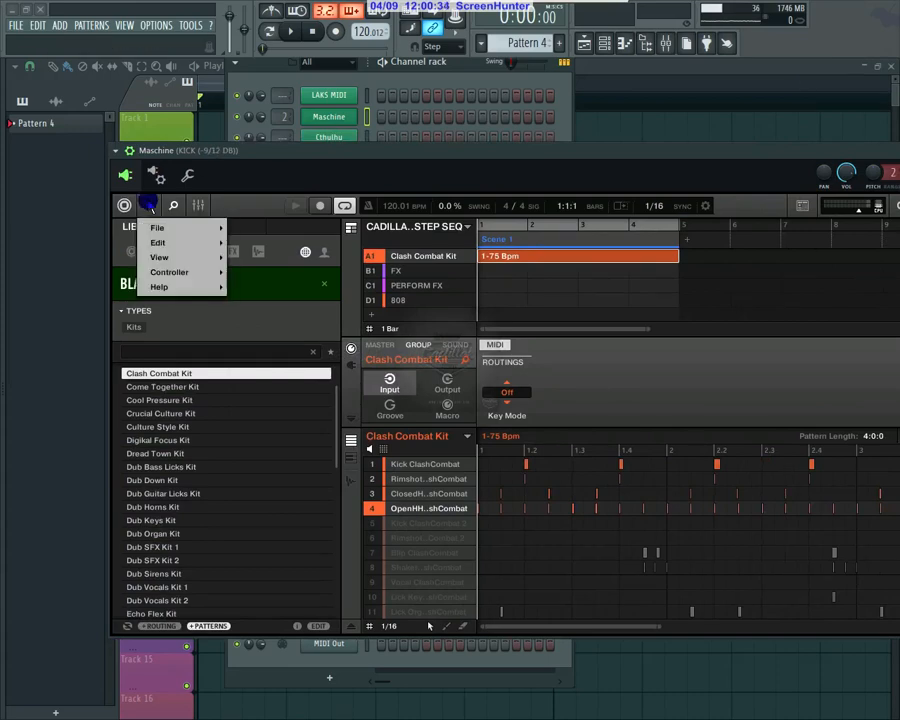
pyautogui.moveTo(160, 228)
pyautogui.click(262, 352)
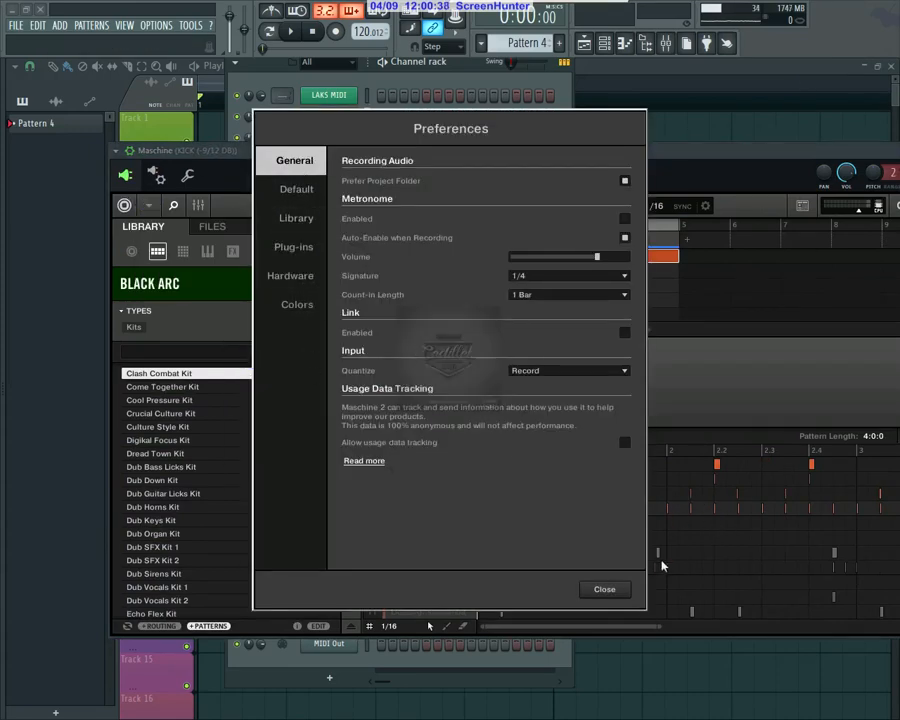
pyautogui.click(606, 590)
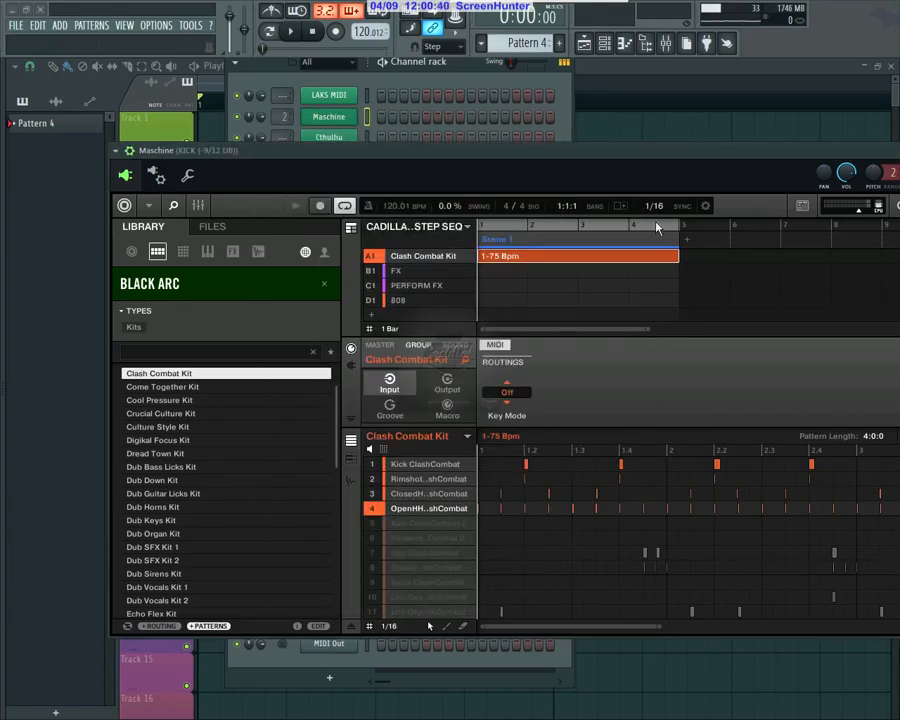
# Step: Reposition the Maschine window fully into view and play and stop the pattern twice to demonstrate the lock states
pyautogui.moveTo(735, 150); pyautogui.dragTo(660, 118)
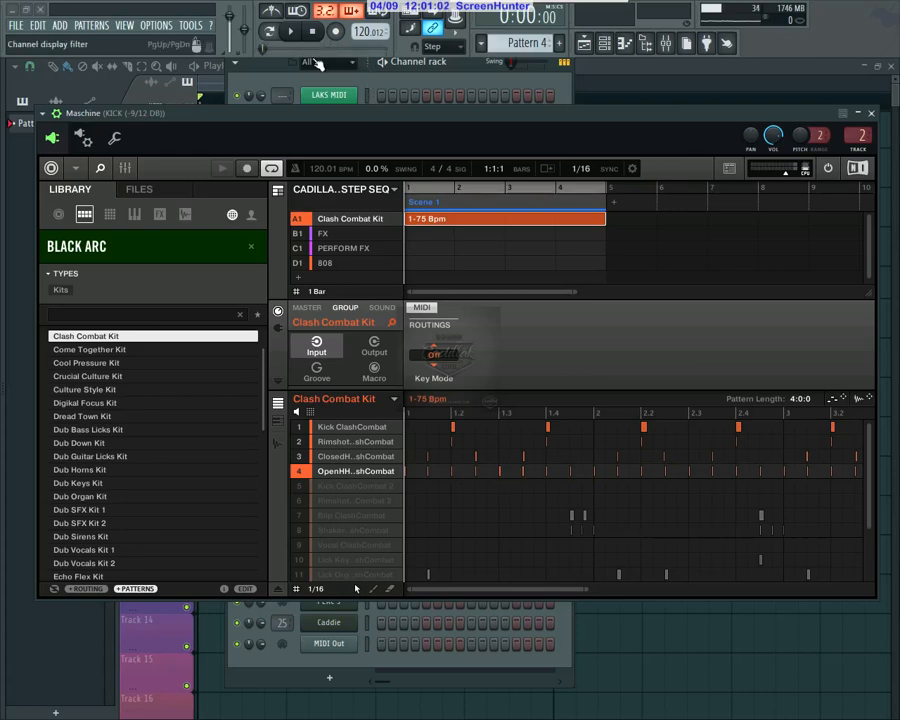
pyautogui.click(291, 32)
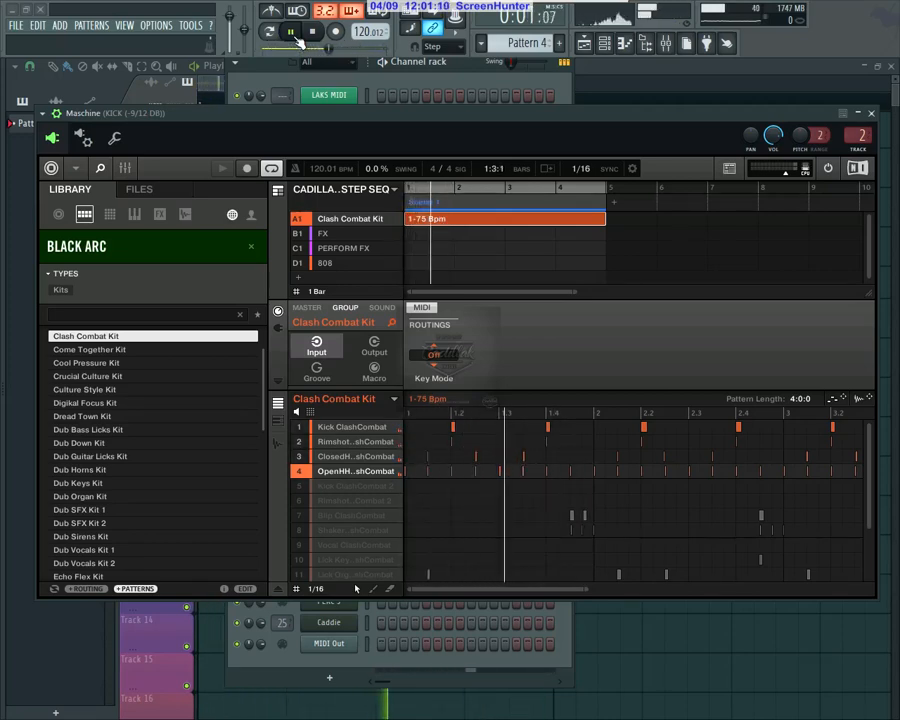
pyautogui.click(296, 37)
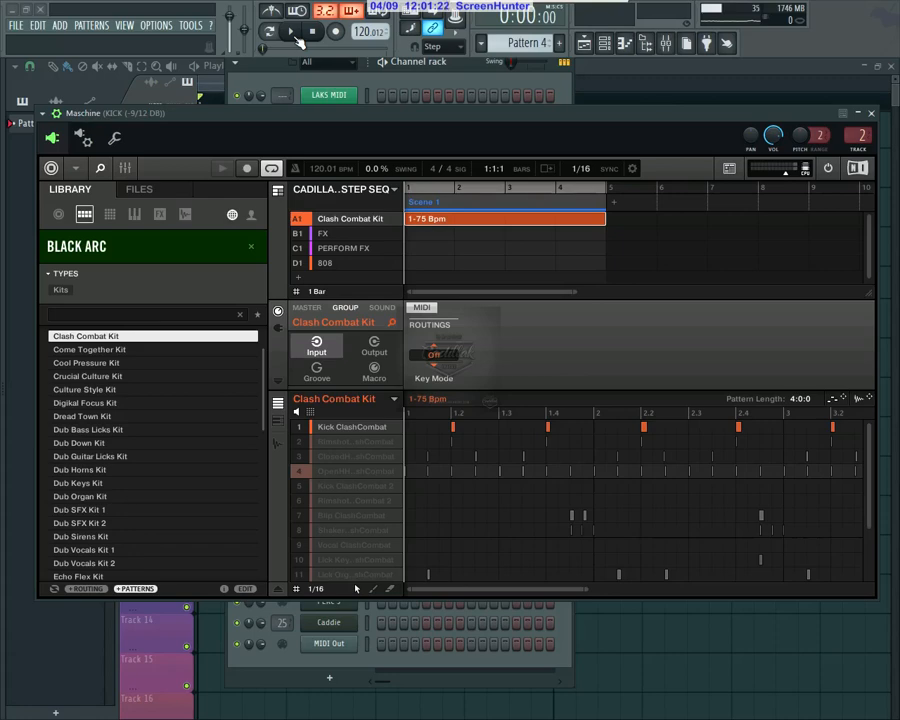
pyautogui.click(293, 33)
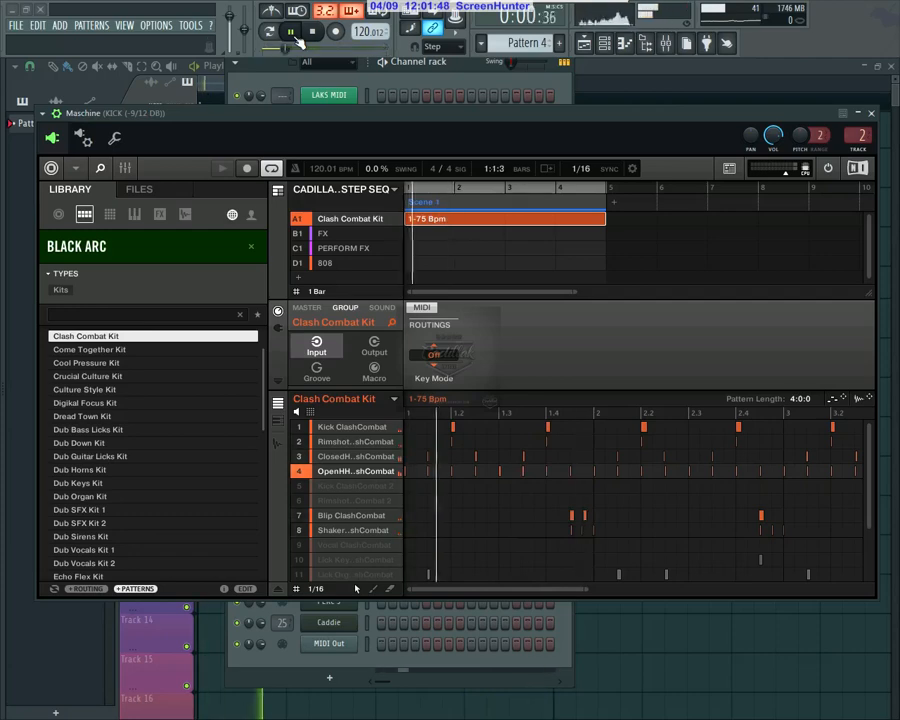
pyautogui.click(296, 37)
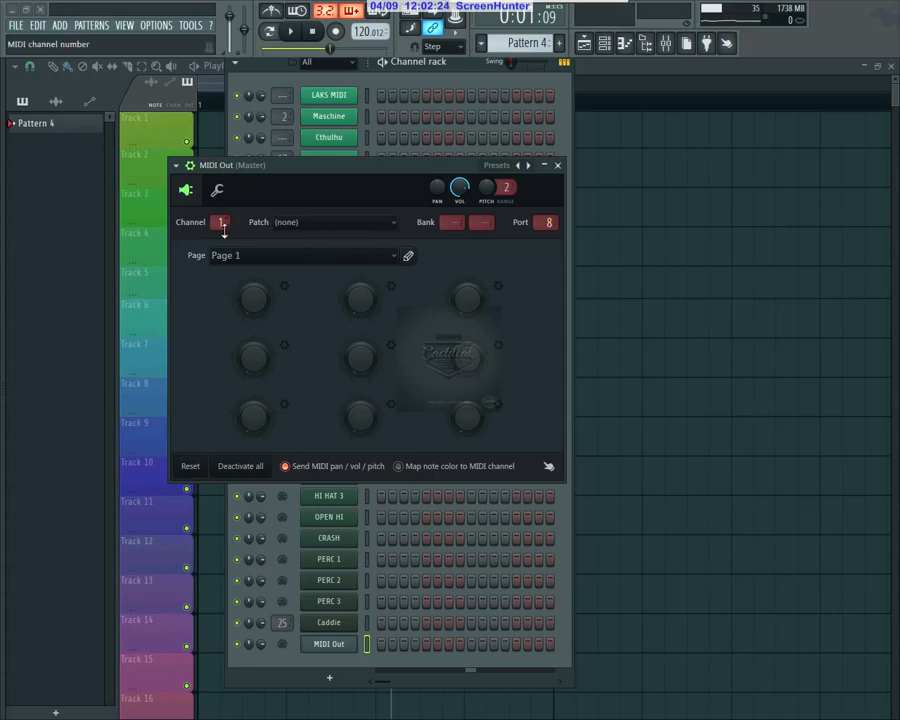
# Step: Launch the Native Instruments Controller Editor from the desktop and return to FL Studio
pyautogui.click(11, 9)
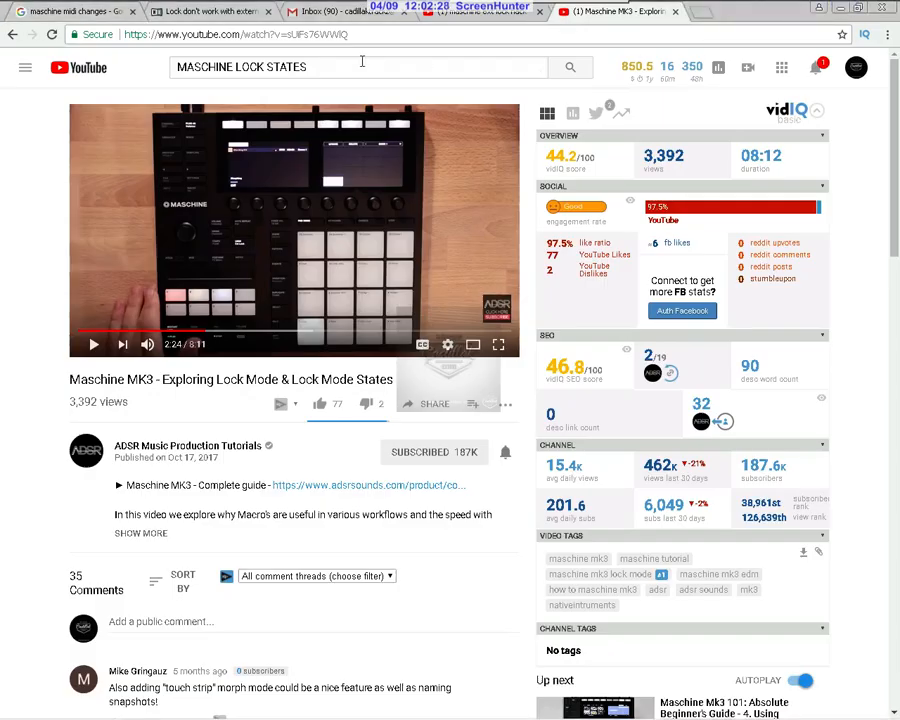
pyautogui.click(840, 9)
pyautogui.doubleClick(388, 37)
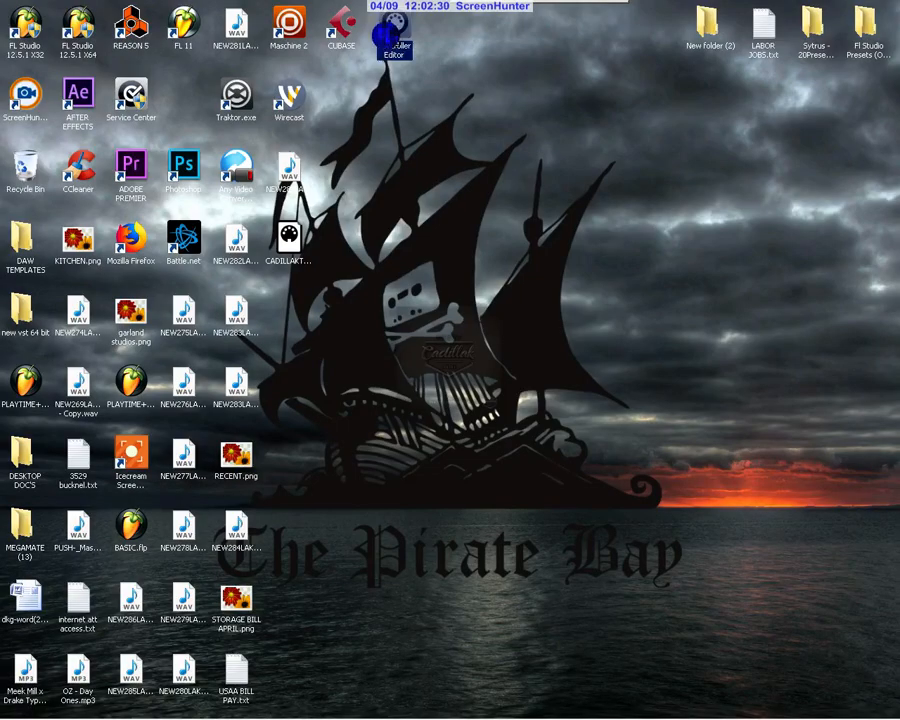
pyautogui.click(85, 707)
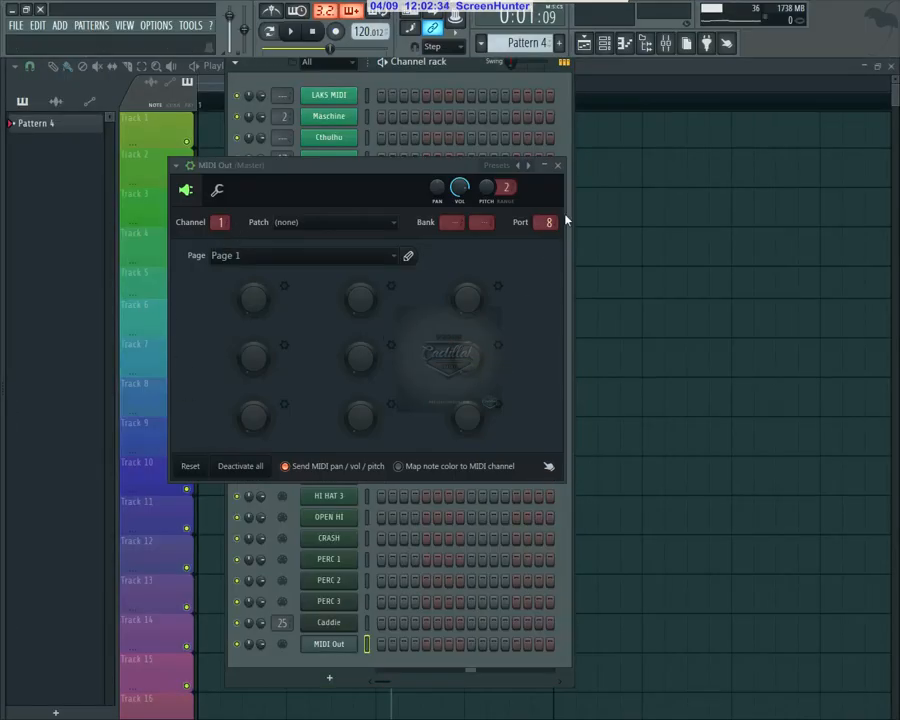
# Step: Compare the MIDI Out channel's port number with the MIDI input port in Maschine's plugin wrapper settings
pyautogui.scroll(9, 548, 224)
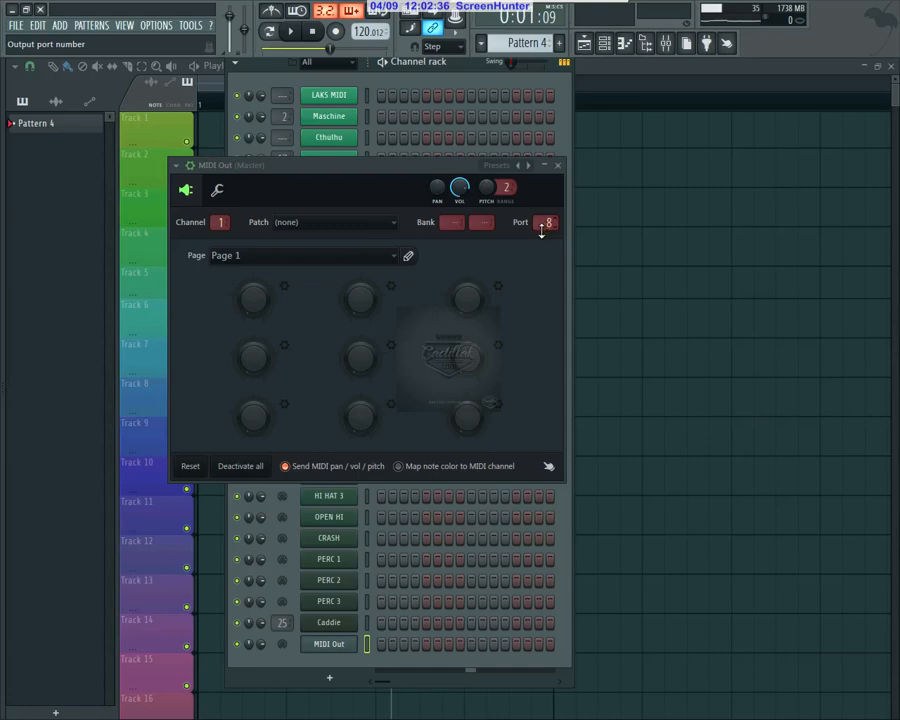
pyautogui.click(557, 165)
pyautogui.click(349, 119)
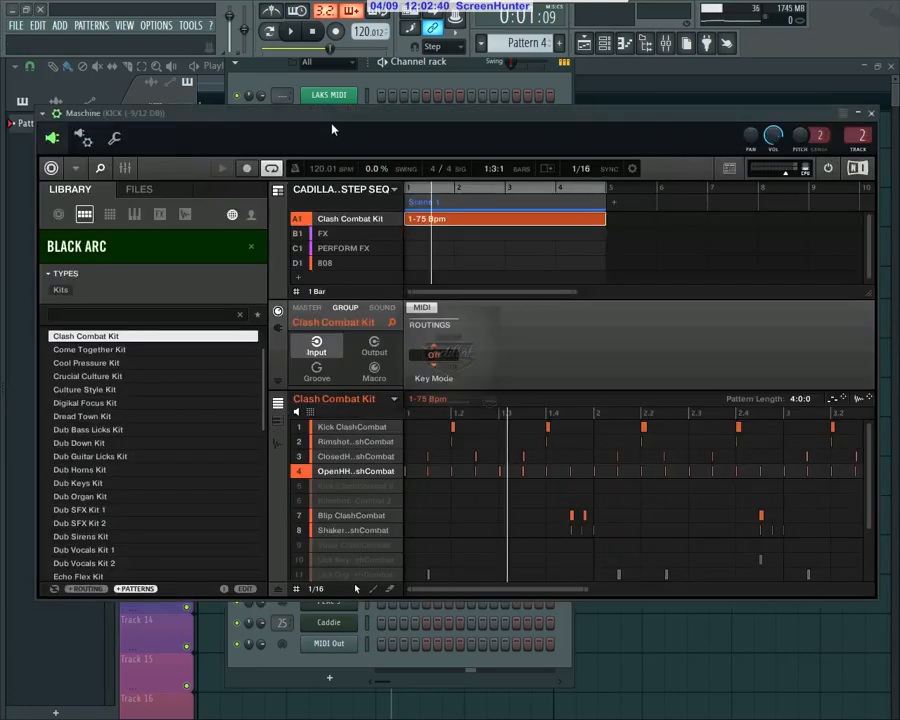
pyautogui.click(84, 139)
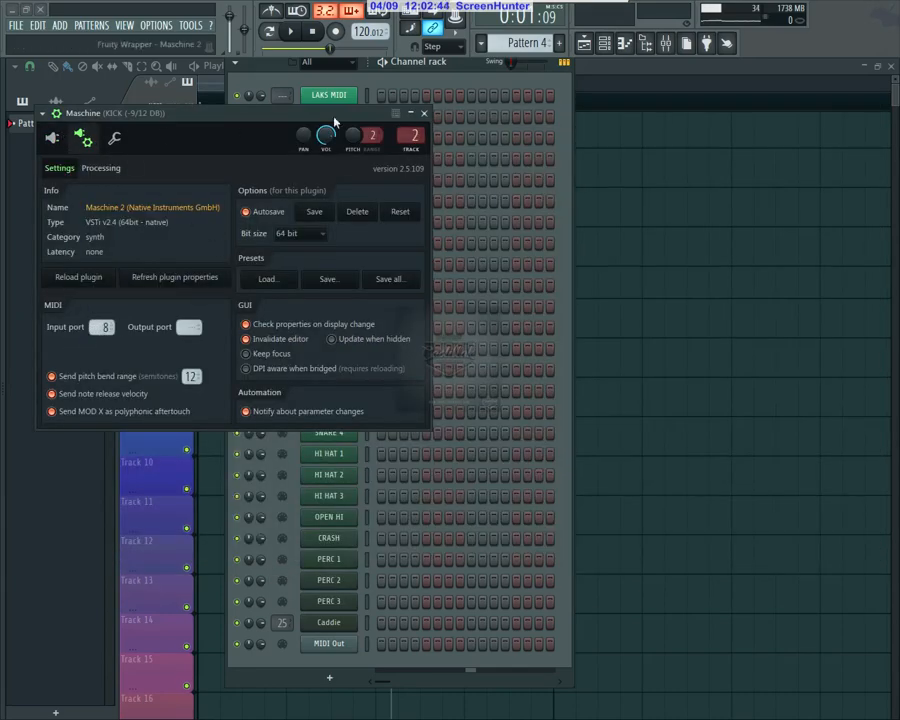
pyautogui.click(424, 113)
pyautogui.click(322, 644)
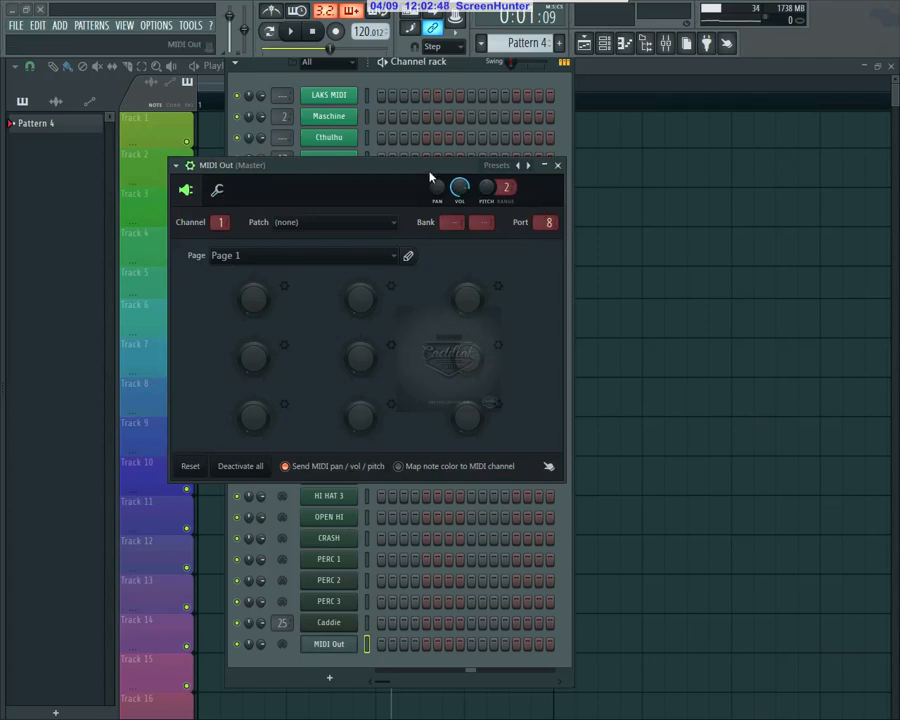
pyautogui.moveTo(428, 166); pyautogui.dragTo(451, 168)
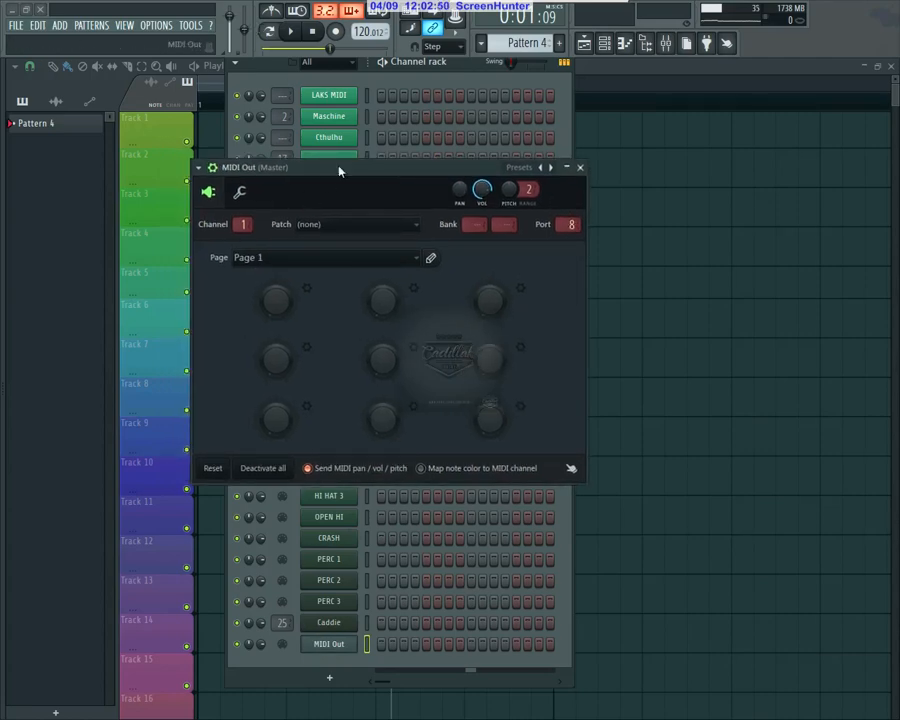
pyautogui.click(345, 118)
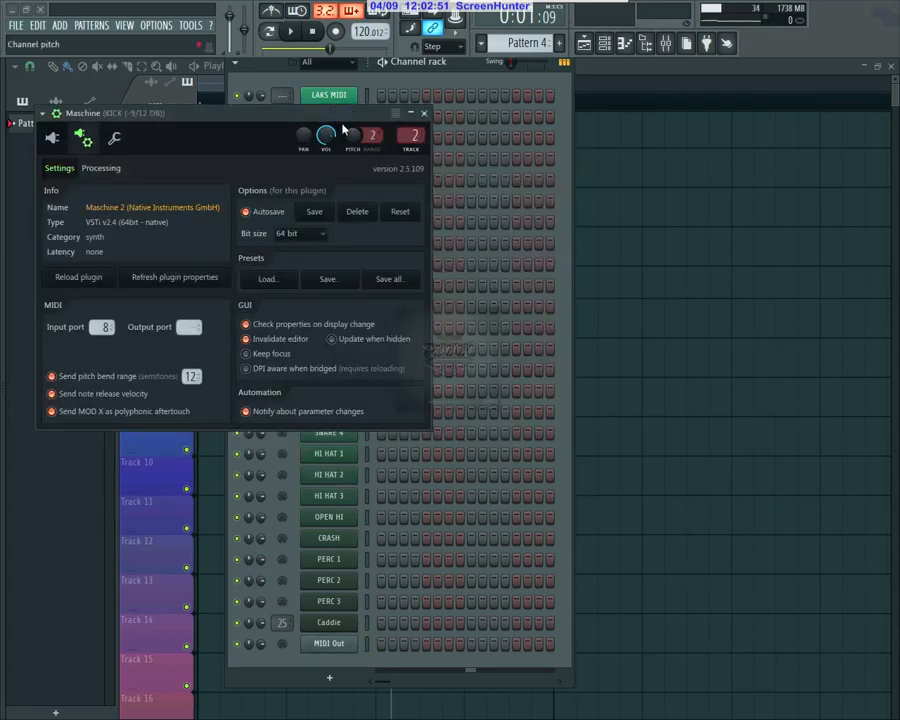
# Step: Return to Maschine's plugin interface and examine the Lock trigger and channel in the MIDI Change settings
pyautogui.click(52, 137)
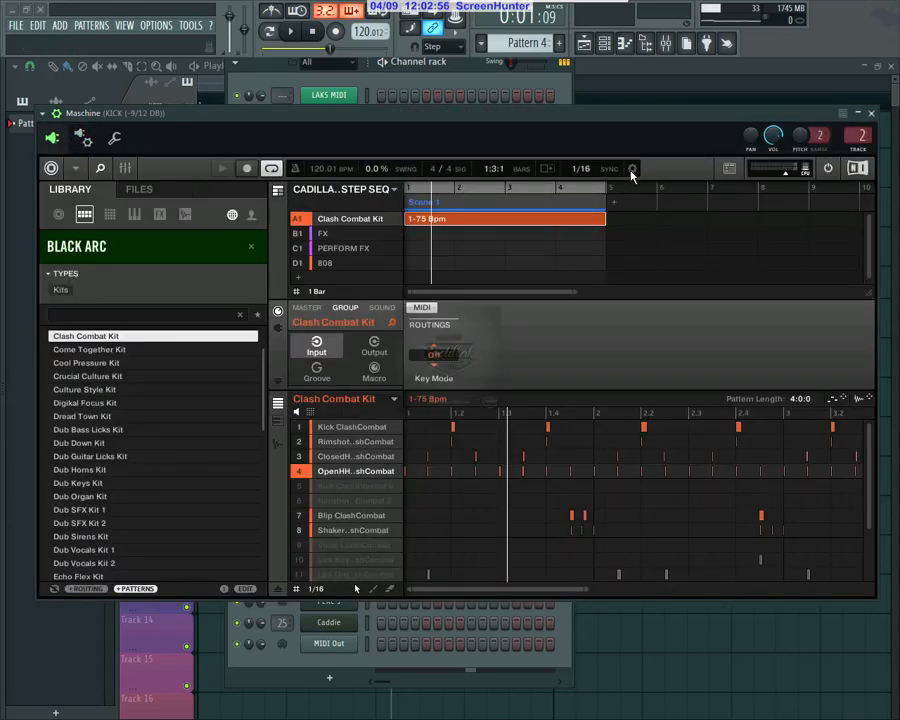
pyautogui.click(631, 172)
pyautogui.click(646, 201)
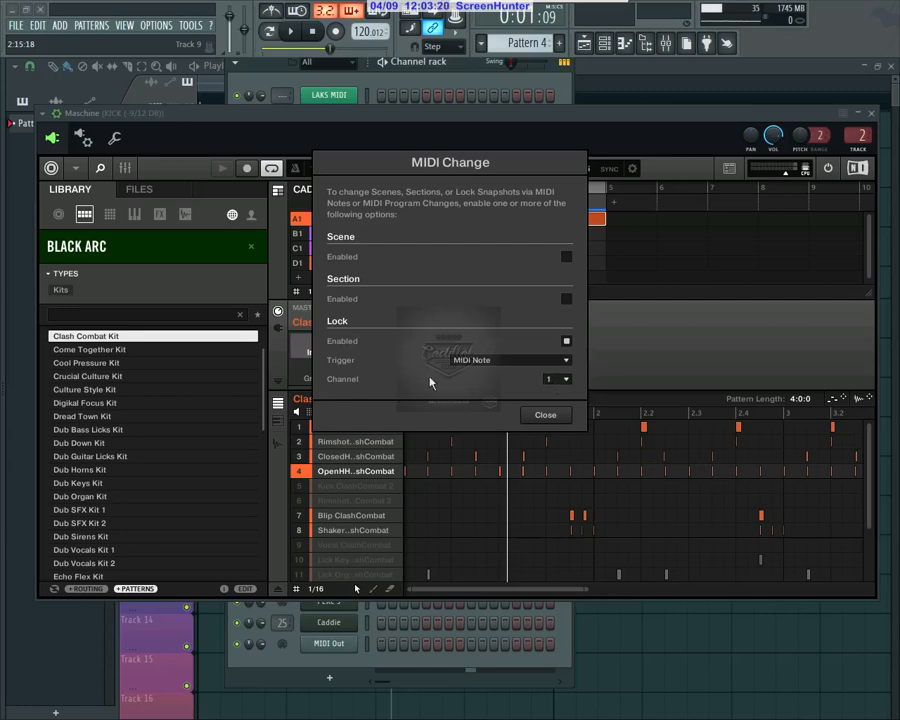
pyautogui.click(546, 416)
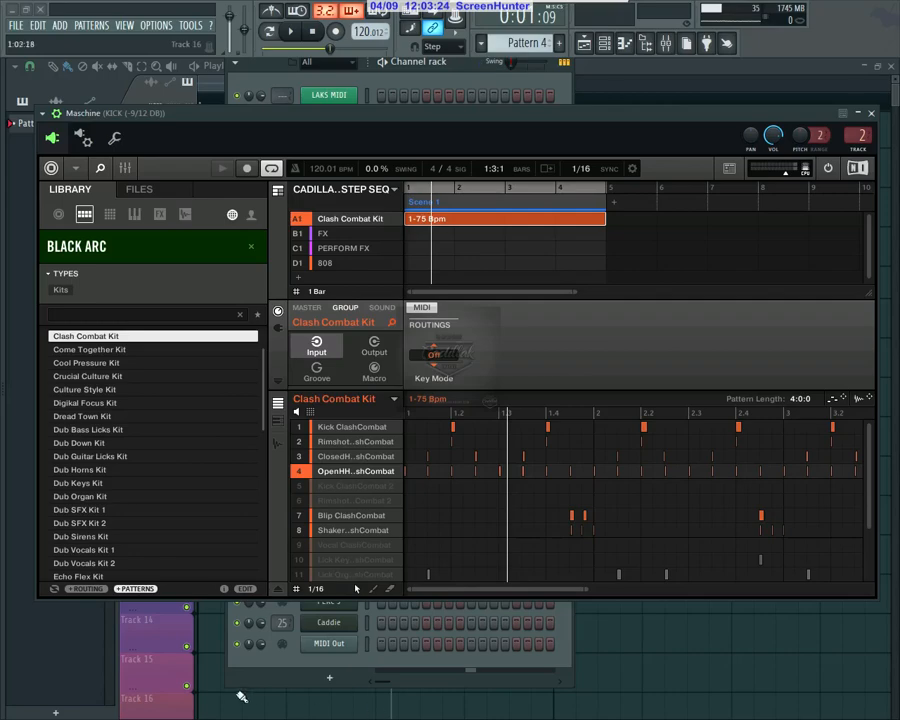
# Step: Read the Native Instruments forum thread "Lock don't work with external controller" in Chrome and return to the Controller Editor
pyautogui.click(6, 8)
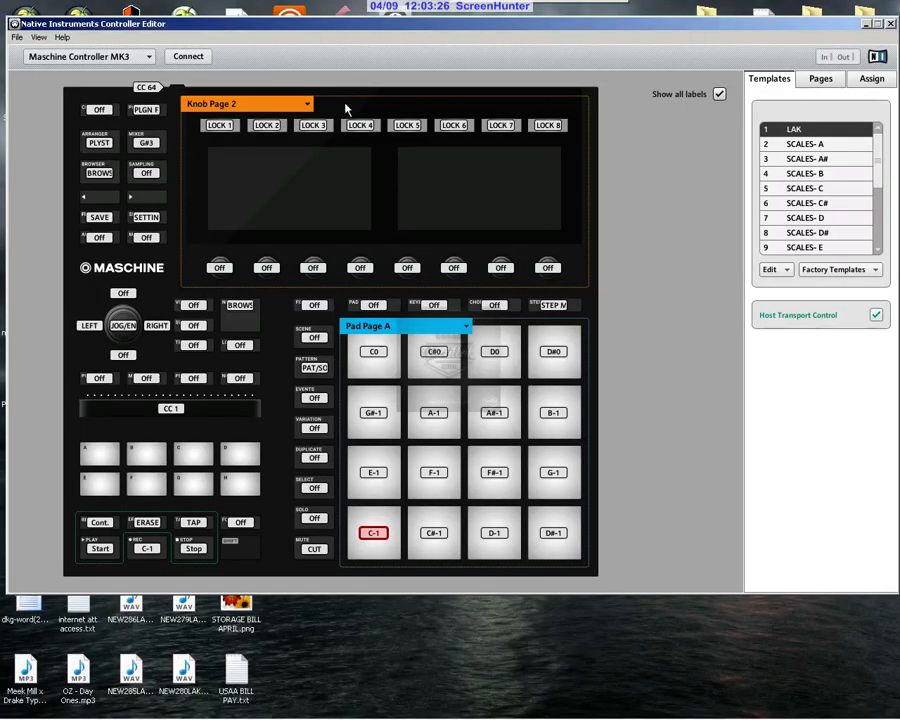
pyautogui.click(133, 707)
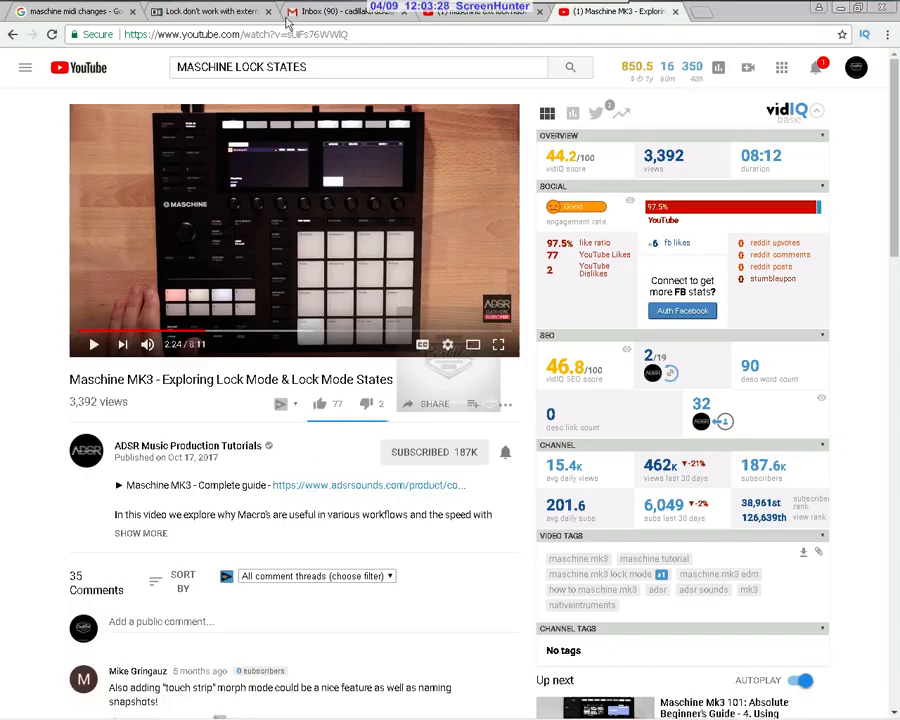
pyautogui.click(205, 12)
pyautogui.scroll(-5, 447, 337)
pyautogui.scroll(4, 474, 412)
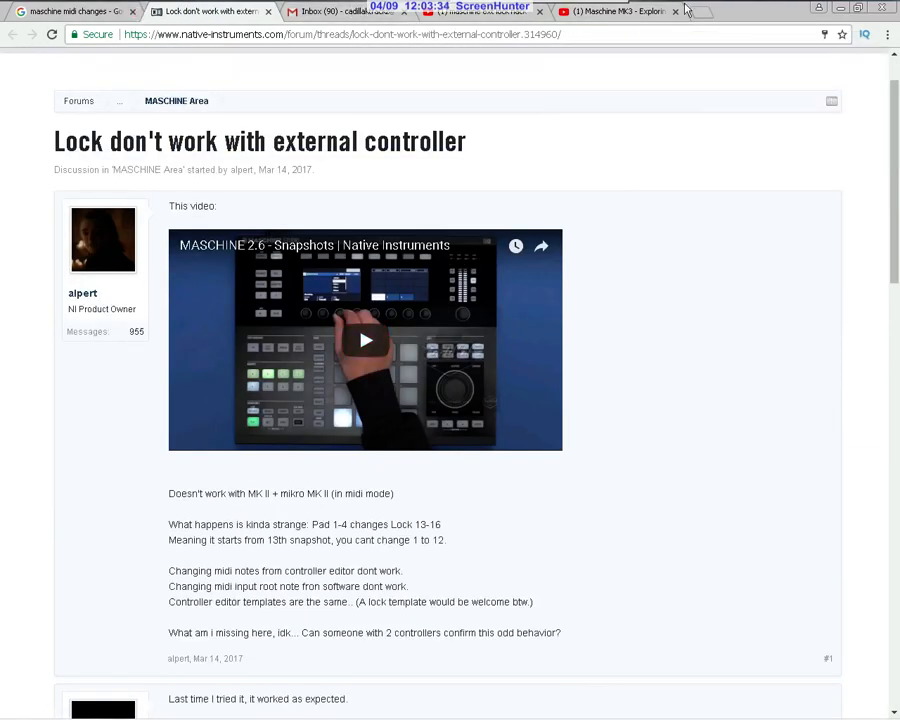
pyautogui.click(842, 10)
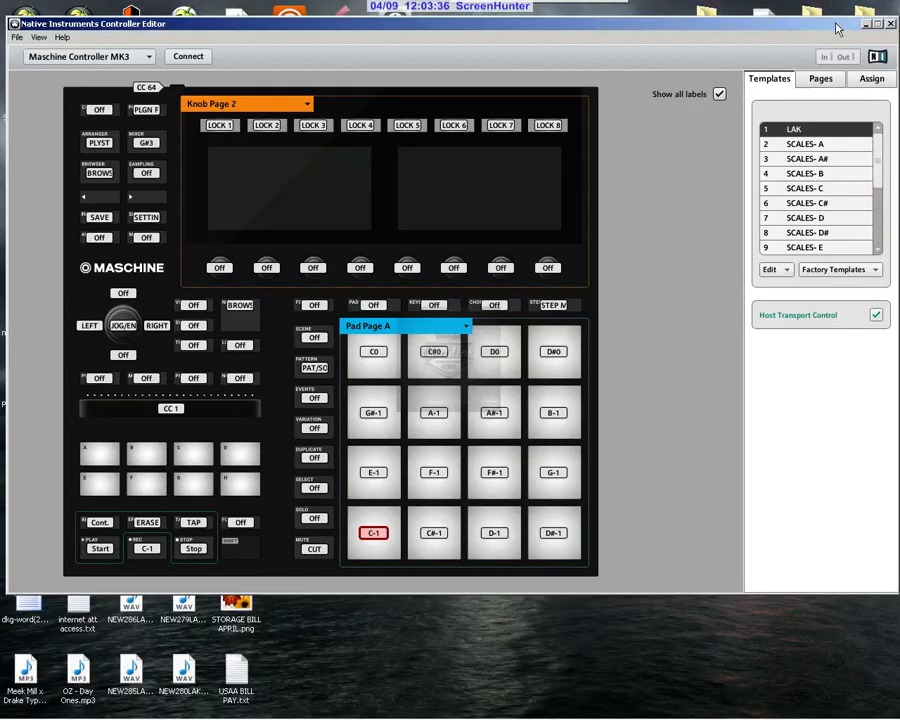
# Step: Switch back to FL Studio with the Maschine plugin open
pyautogui.moveTo(368, 716)
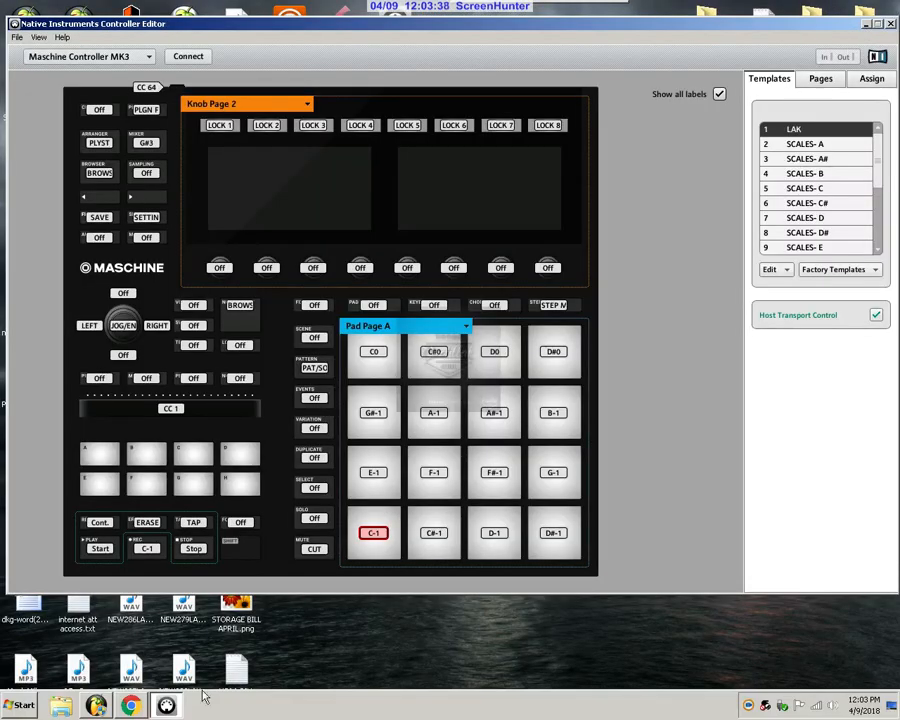
pyautogui.click(130, 706)
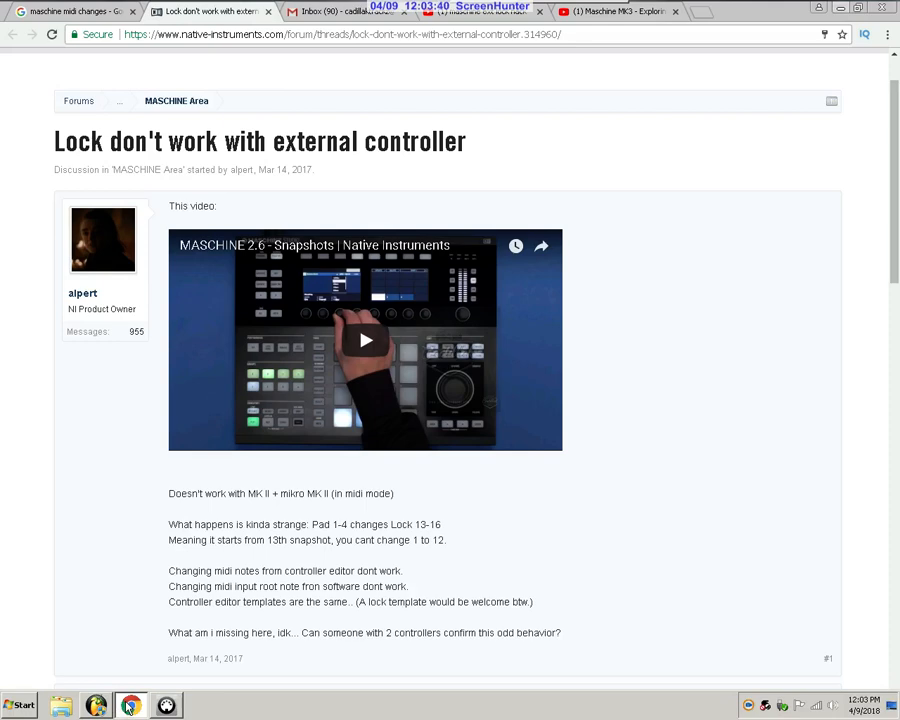
pyautogui.click(96, 706)
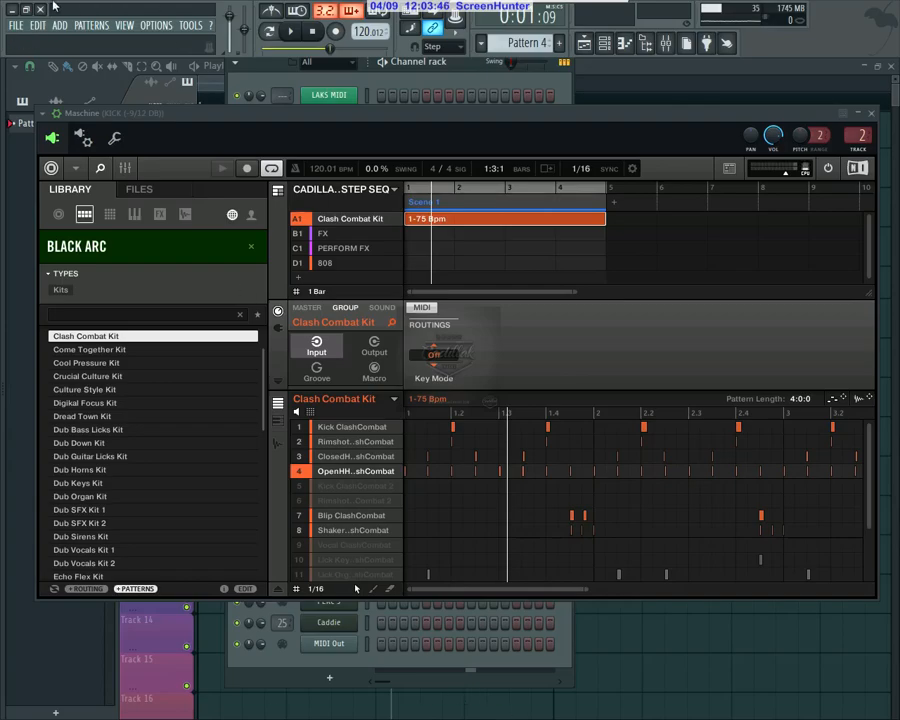
# Step: Switch to the Controller Editor, view the Maschine Studio layout, and return the device to Maschine Controller MK3
pyautogui.click(12, 8)
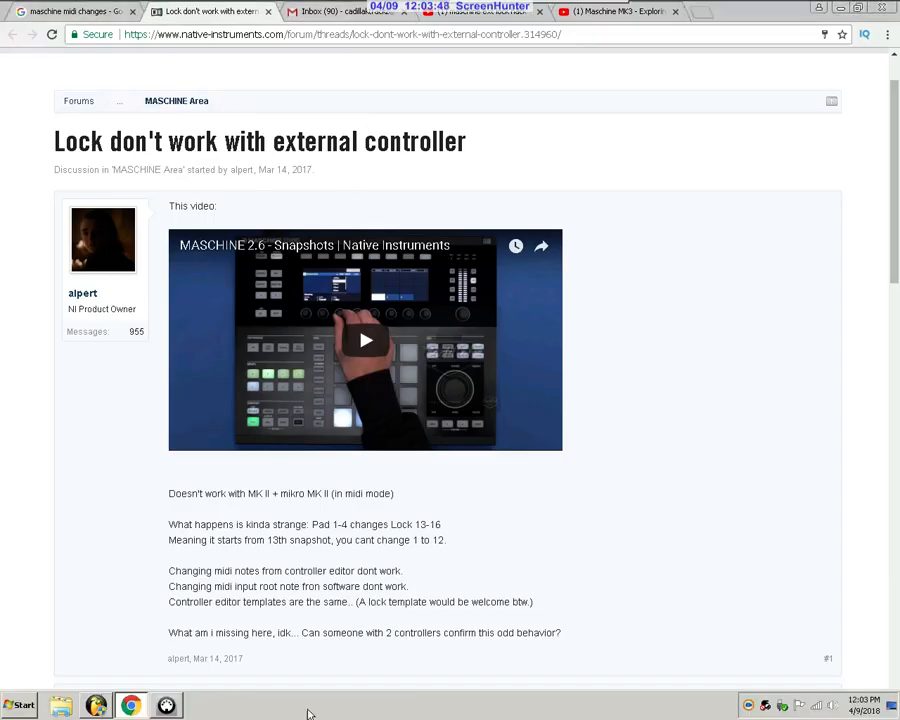
pyautogui.click(170, 705)
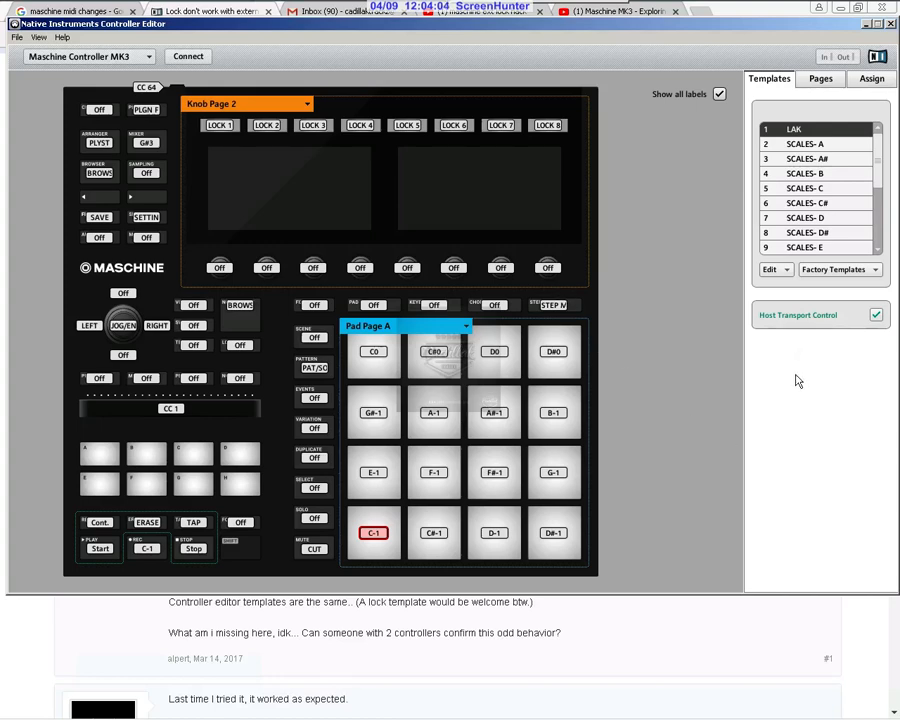
pyautogui.click(95, 56)
pyautogui.moveTo(113, 94)
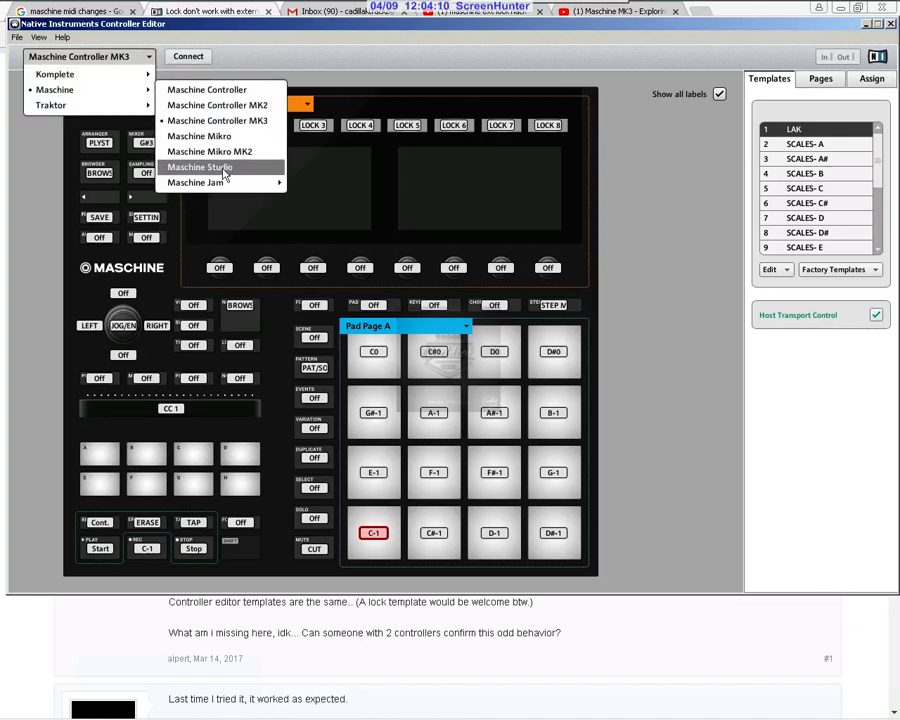
pyautogui.click(225, 175)
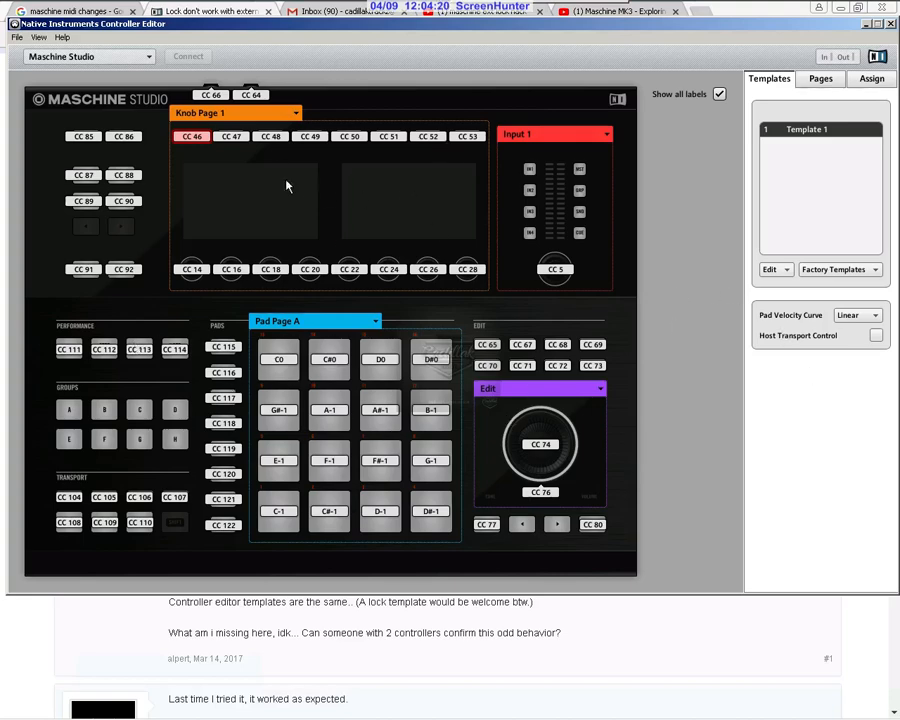
pyautogui.click(145, 56)
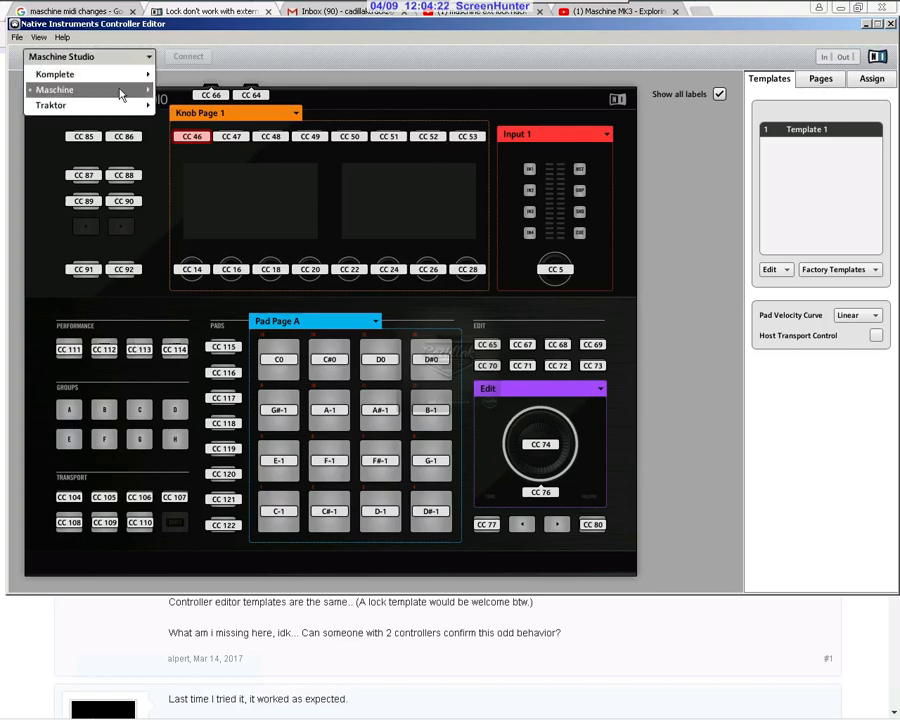
pyautogui.moveTo(120, 94)
pyautogui.click(240, 120)
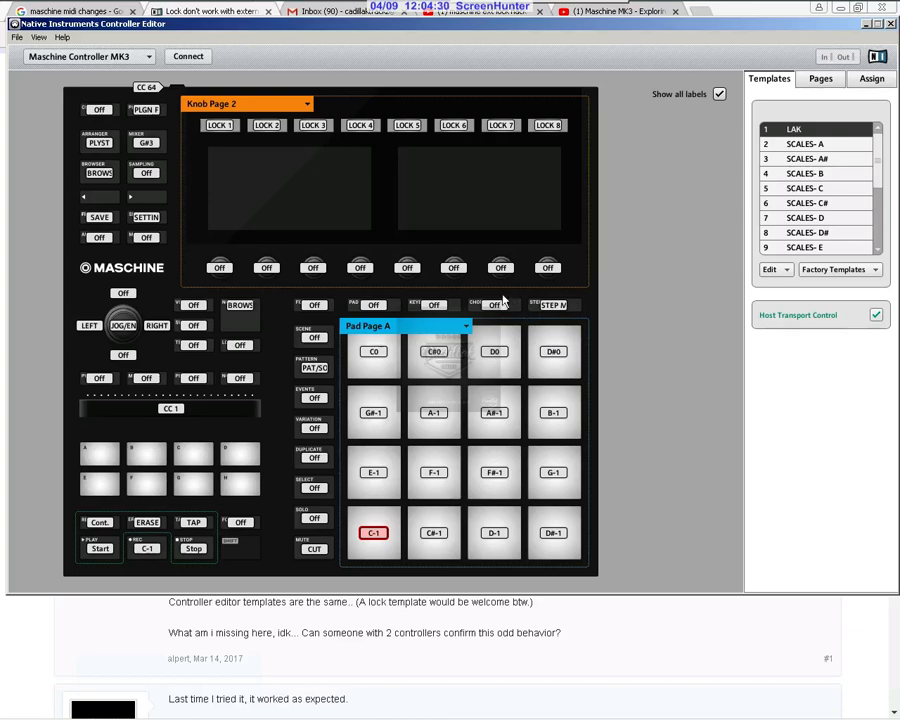
# Step: Examine the MIDI note assignments of the LOCK 1, LOCK 2 and LOCK 3 buttons on Knob Page 2
pyautogui.click(212, 128)
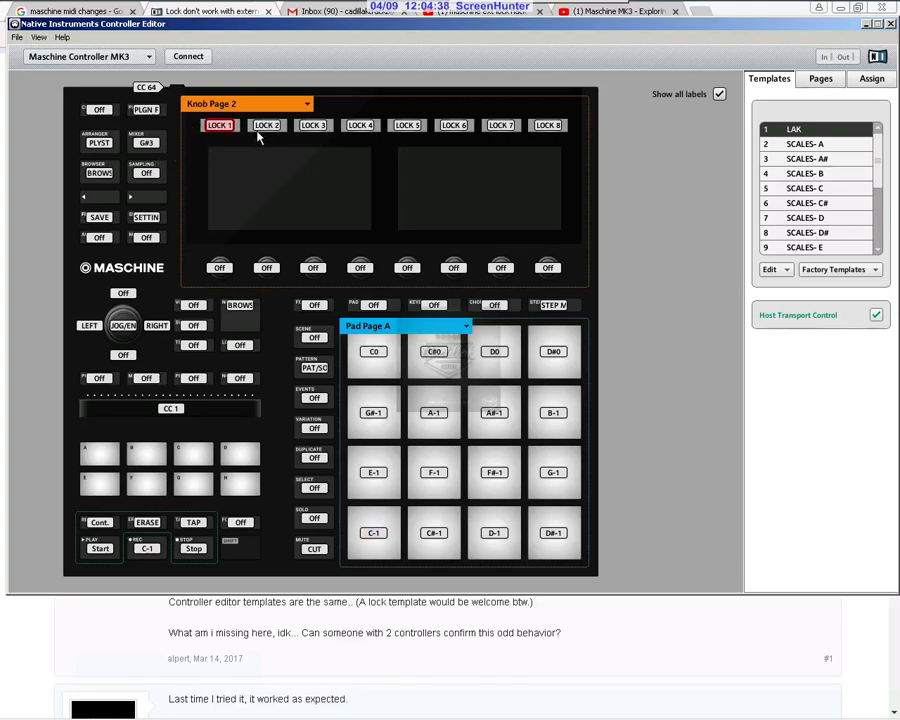
pyautogui.click(866, 82)
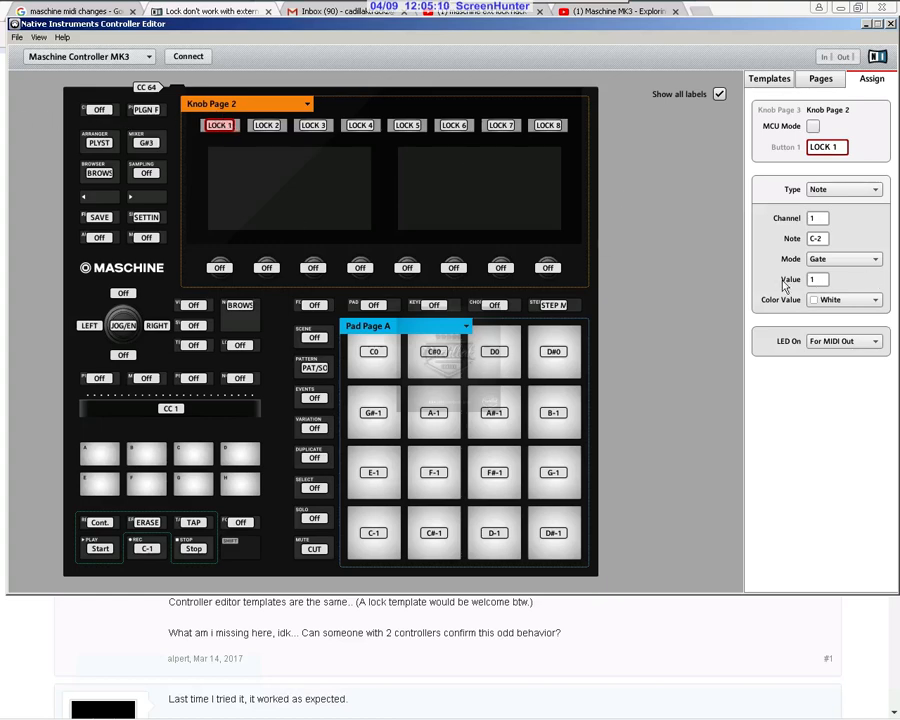
pyautogui.click(266, 125)
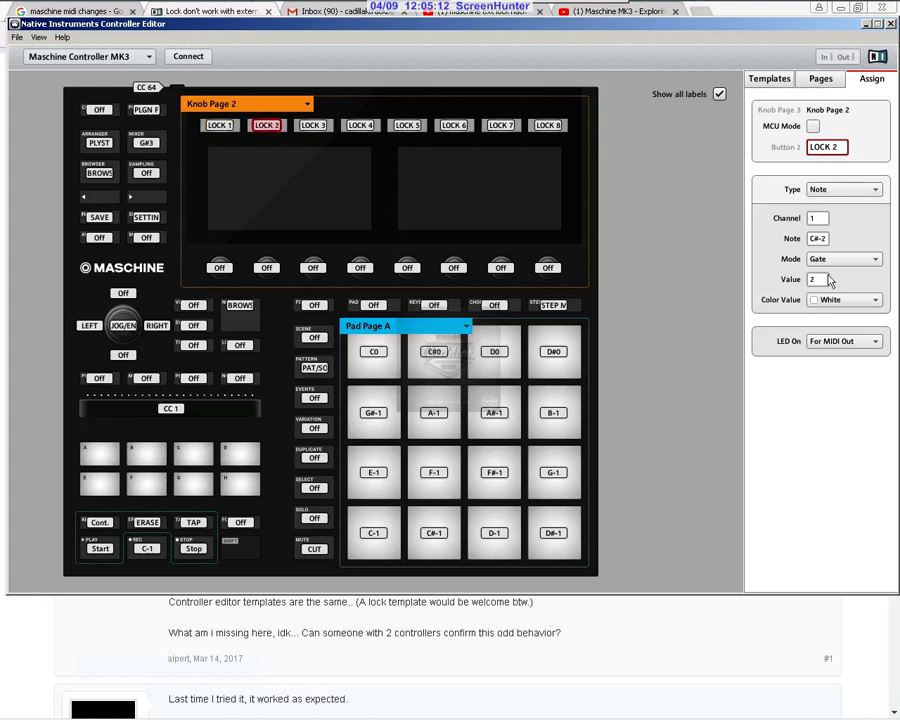
pyautogui.click(313, 125)
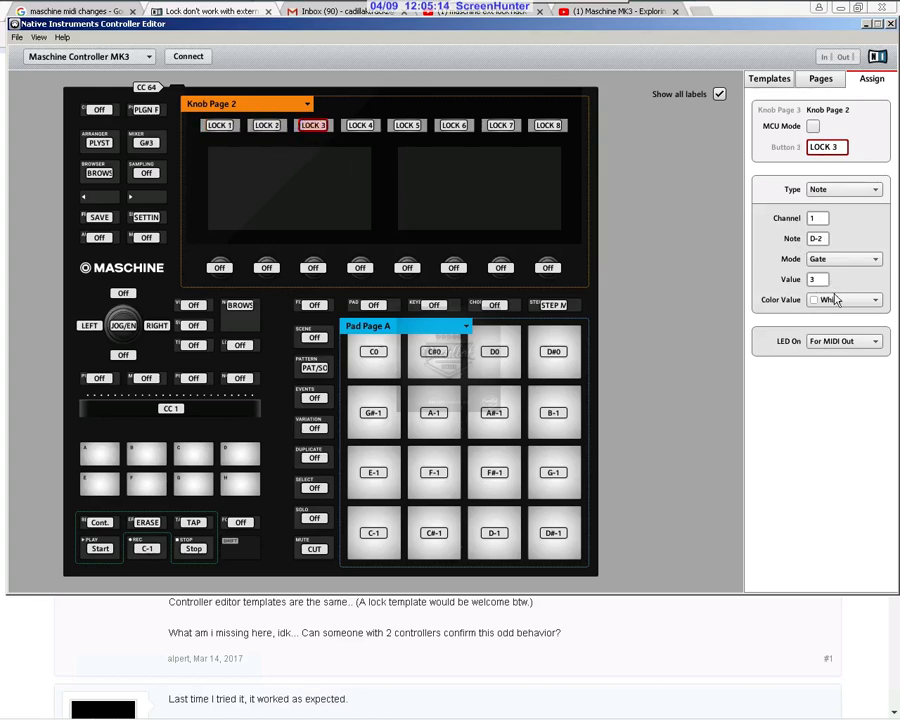
pyautogui.click(219, 125)
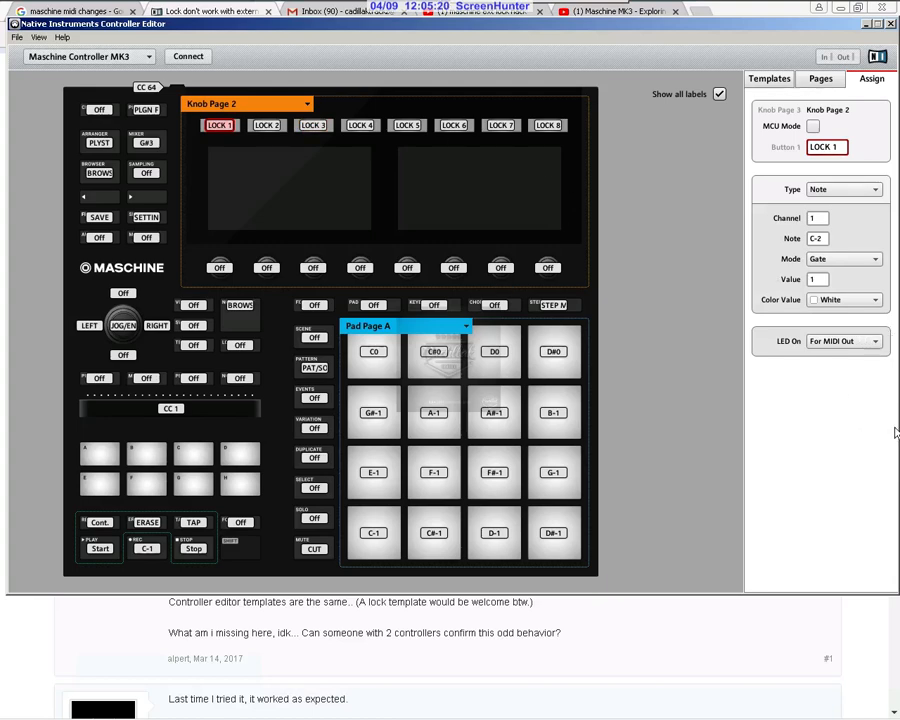
# Step: Close the Controller Editor and return to FL Studio with the song position reset to the start
pyautogui.click(893, 33)
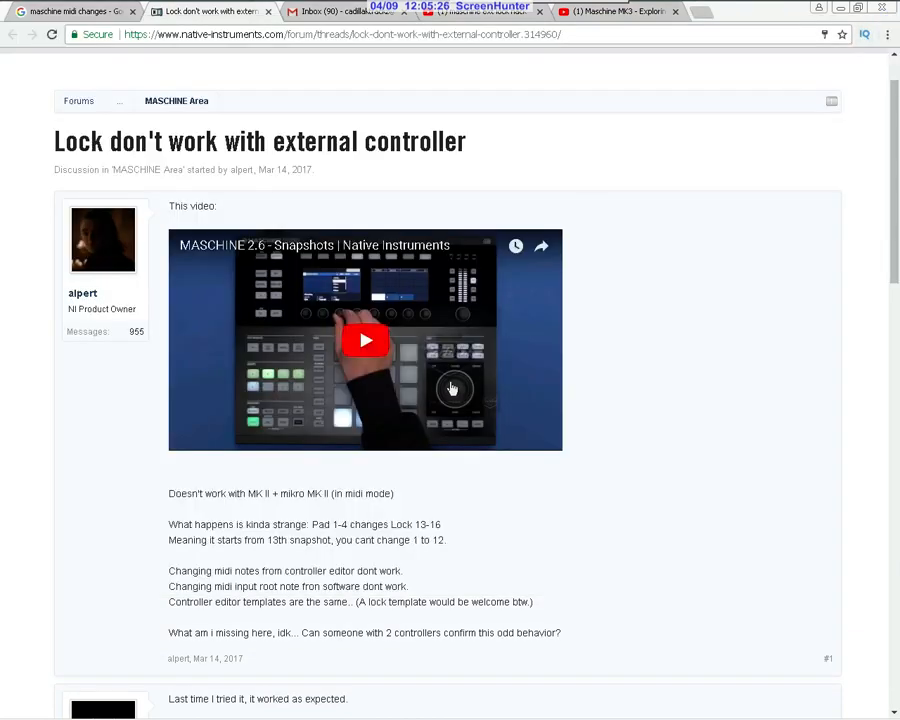
pyautogui.hotkey('alt', 'Tab')
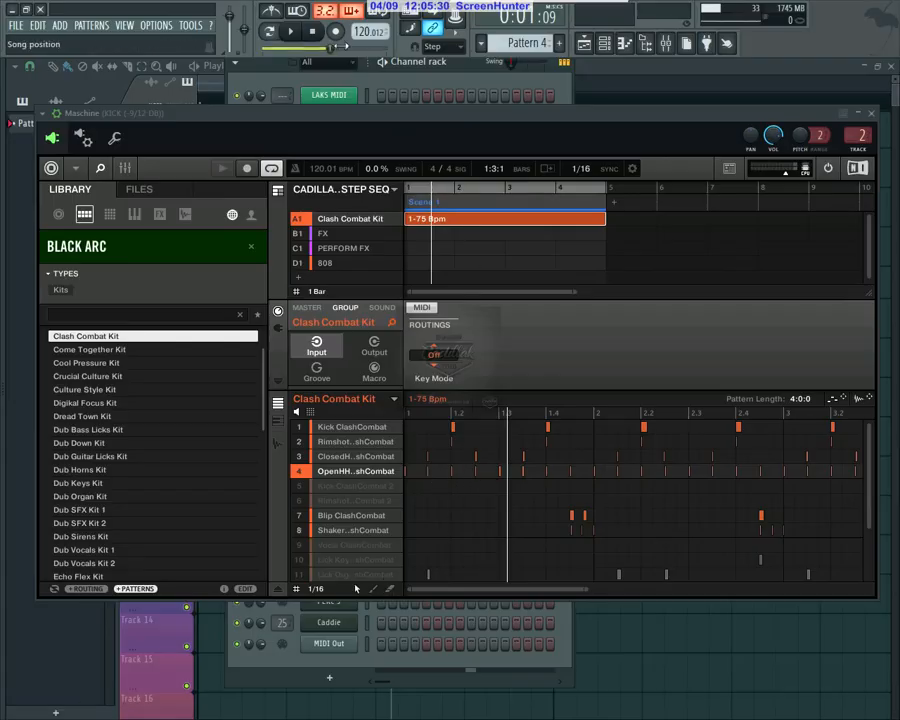
pyautogui.click(336, 32)
pyautogui.press('space')
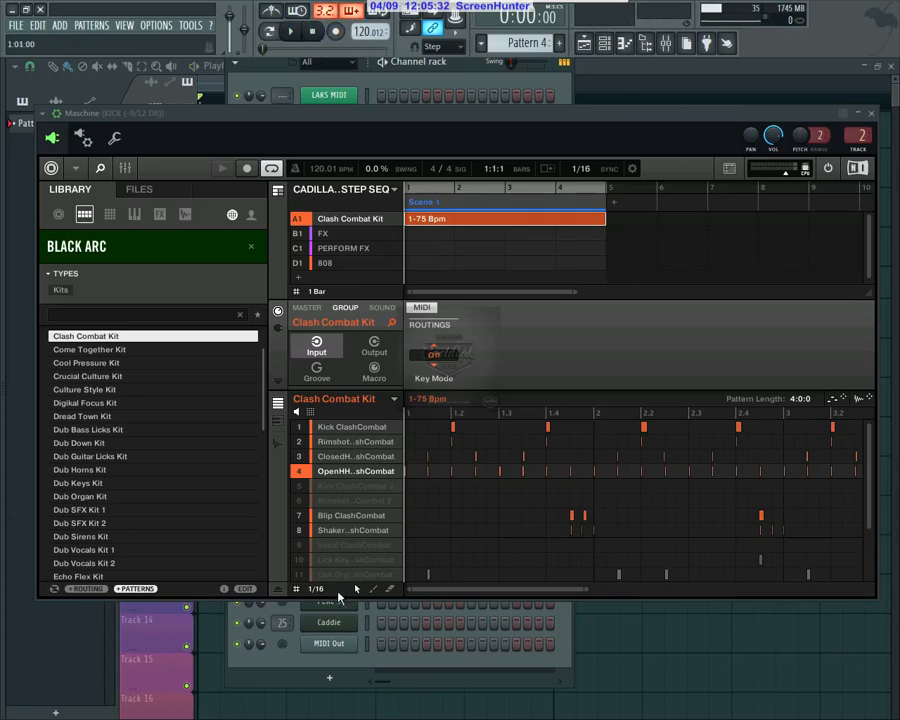
# Step: Open the piano roll of the MIDI Out channel
pyautogui.click(327, 647)
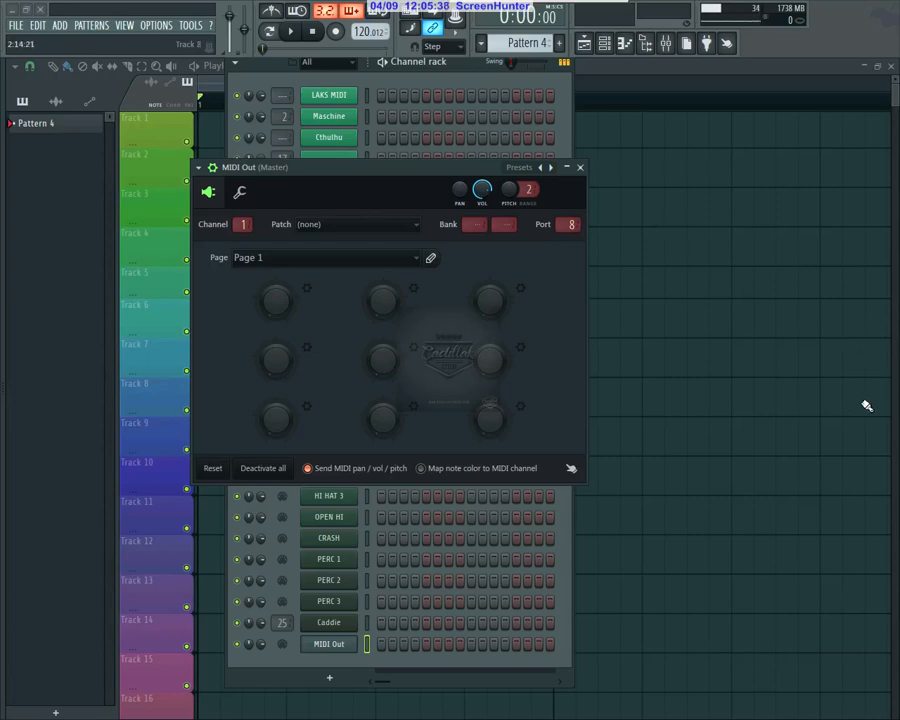
pyautogui.rightClick(333, 645)
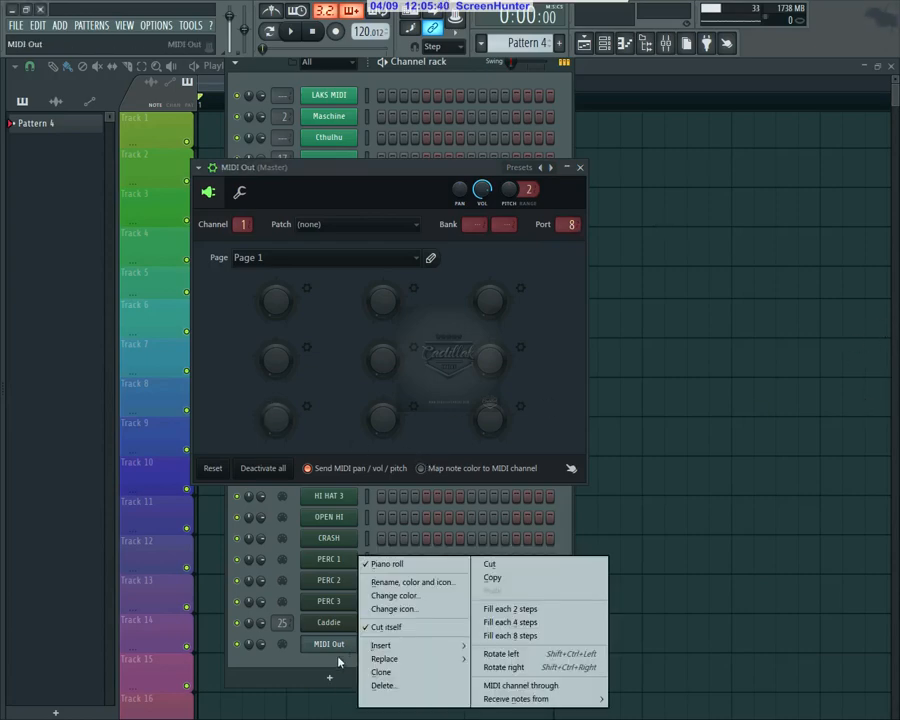
pyautogui.click(390, 562)
pyautogui.rightClick(345, 644)
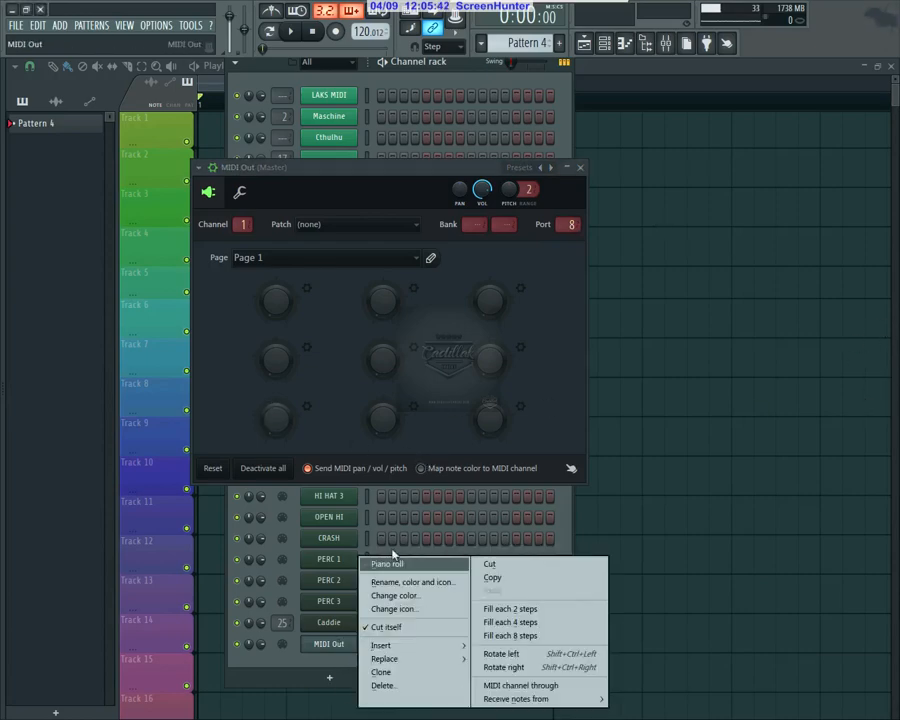
pyautogui.click(393, 562)
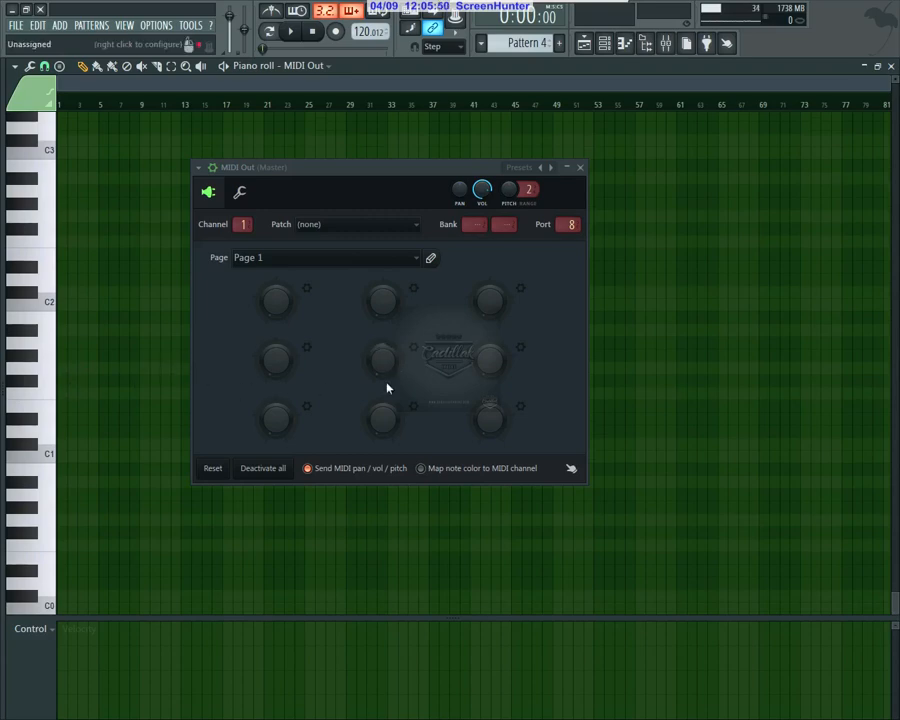
# Step: Draw notes about 9 bars long at C0 on bar 1, C#0 on bar 17, D0 on bar 37 and D#0 on bar 53
pyautogui.click(70, 607)
pyautogui.moveTo(58, 608); pyautogui.dragTo(151, 607)
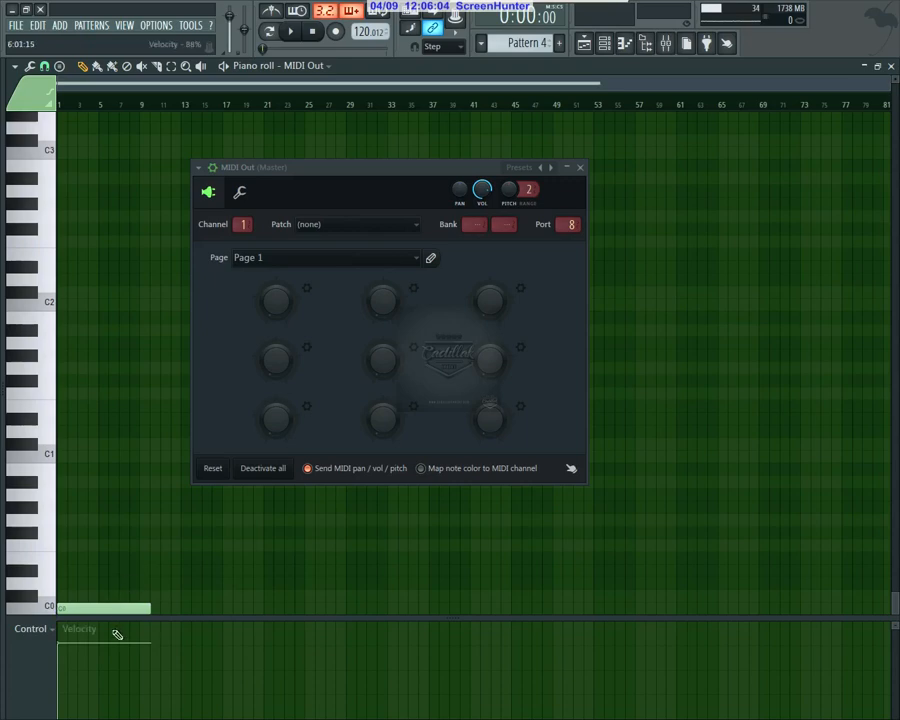
pyautogui.click(226, 596)
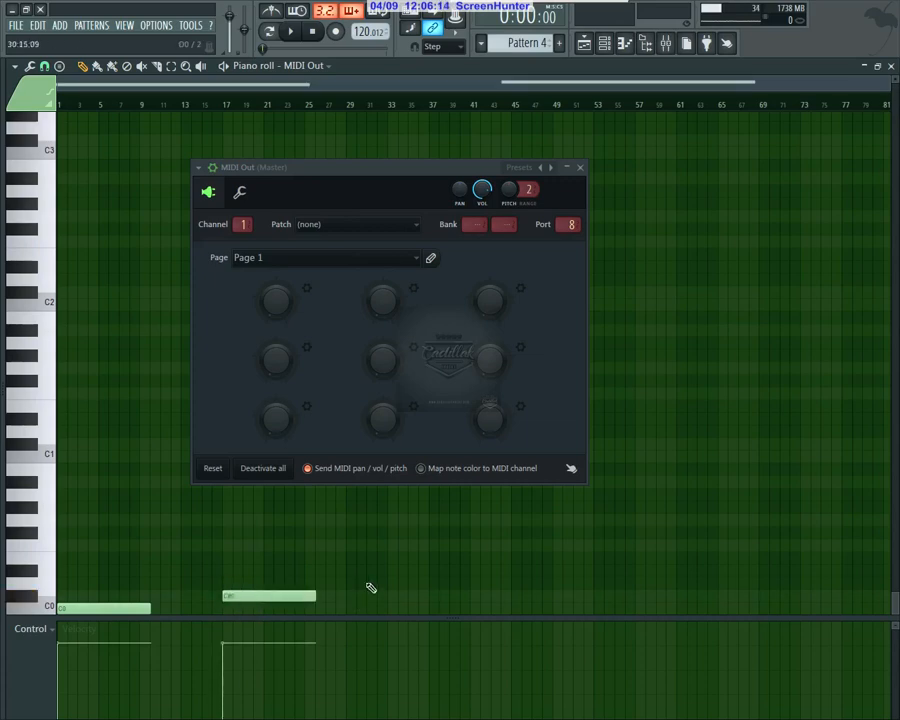
pyautogui.click(429, 584)
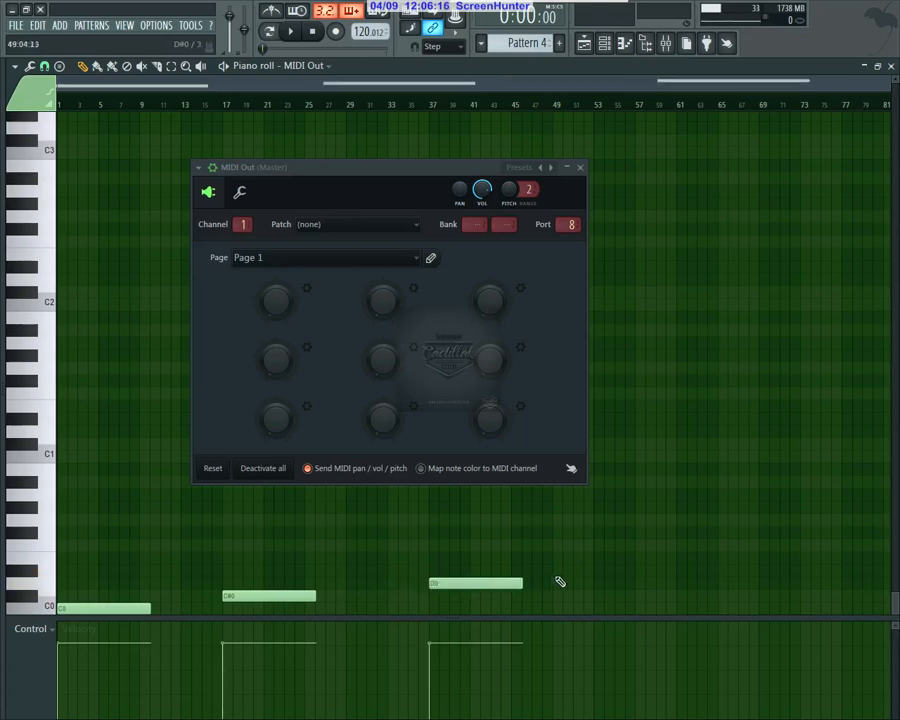
pyautogui.click(584, 569)
pyautogui.moveTo(595, 568); pyautogui.dragTo(605, 568)
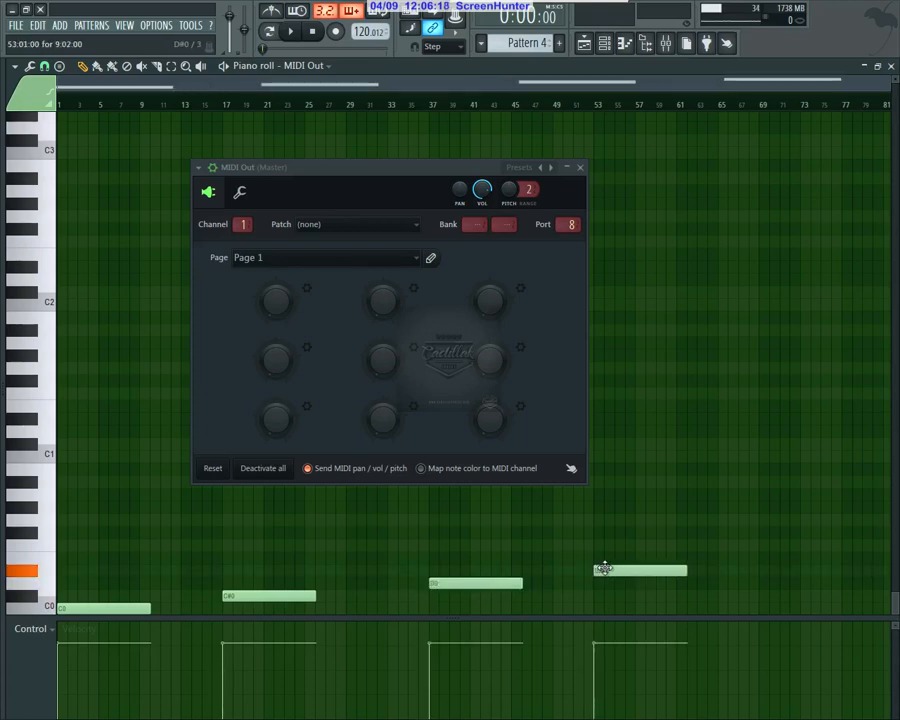
# Step: During playback, shift the C#0 note to bar 9 and the D0 note to bar 13, and delete the D#0 note
pyautogui.click(291, 31)
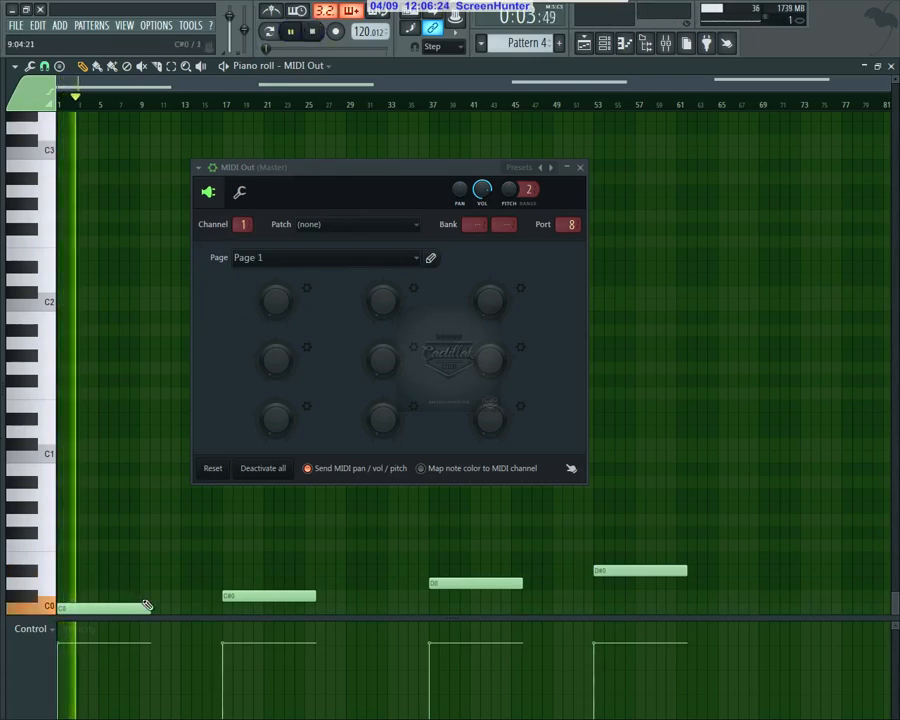
pyautogui.moveTo(313, 596); pyautogui.dragTo(232, 596)
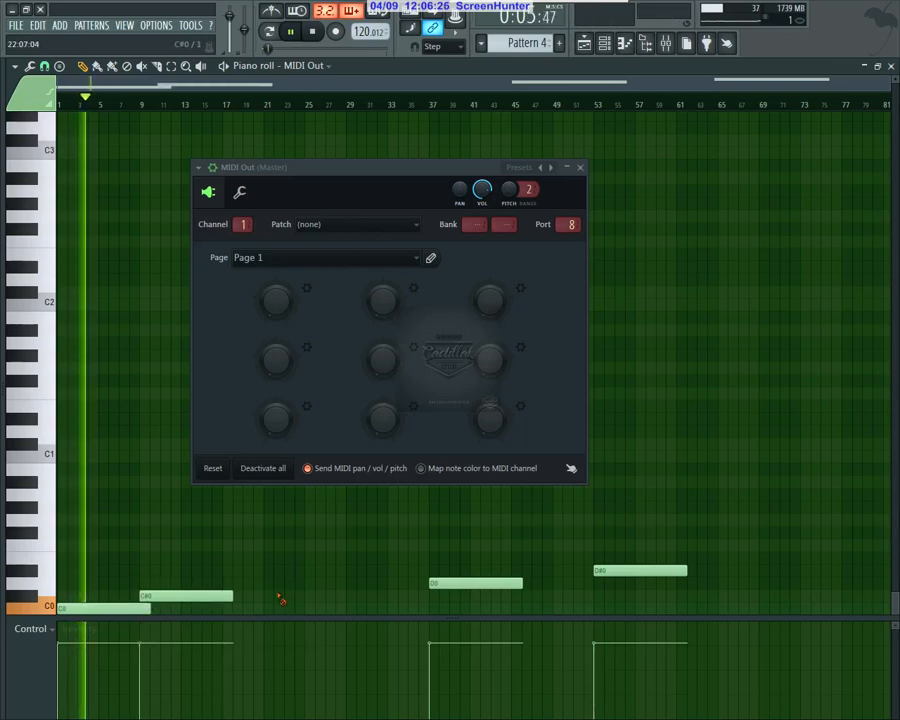
pyautogui.click(185, 584)
pyautogui.rightClick(438, 582)
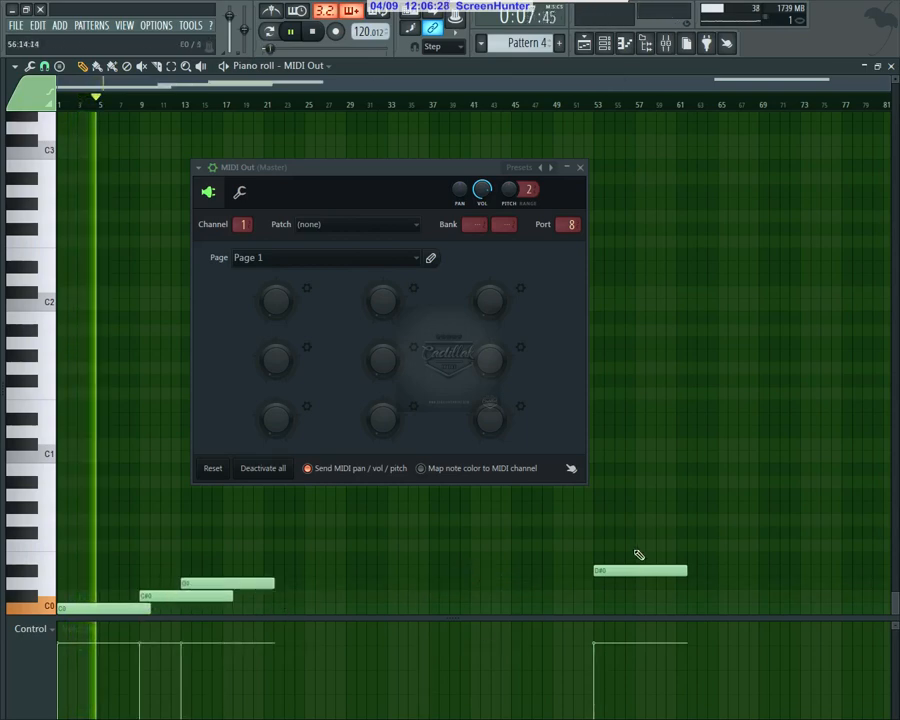
pyautogui.rightClick(640, 570)
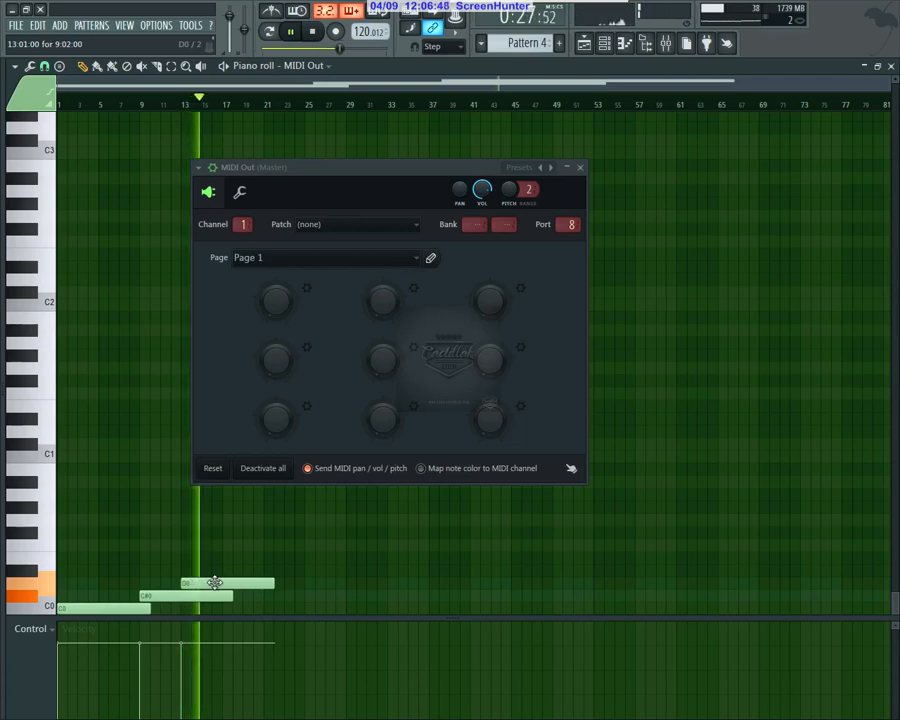
# Step: Stop playback, close the MIDI Out settings window and delete all remaining notes from the piano roll
pyautogui.click(580, 168)
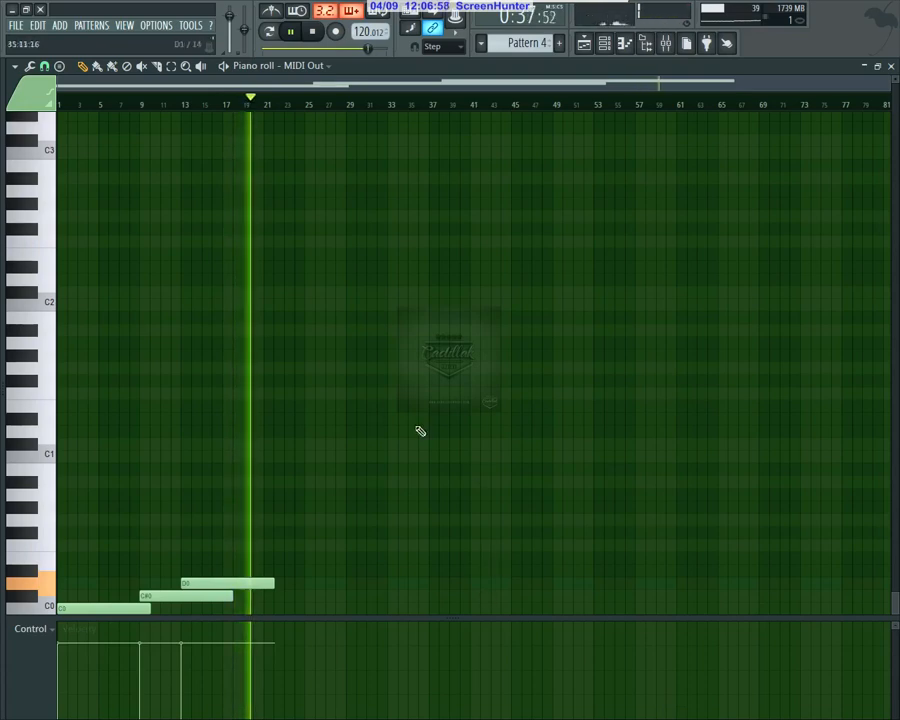
pyautogui.click(313, 31)
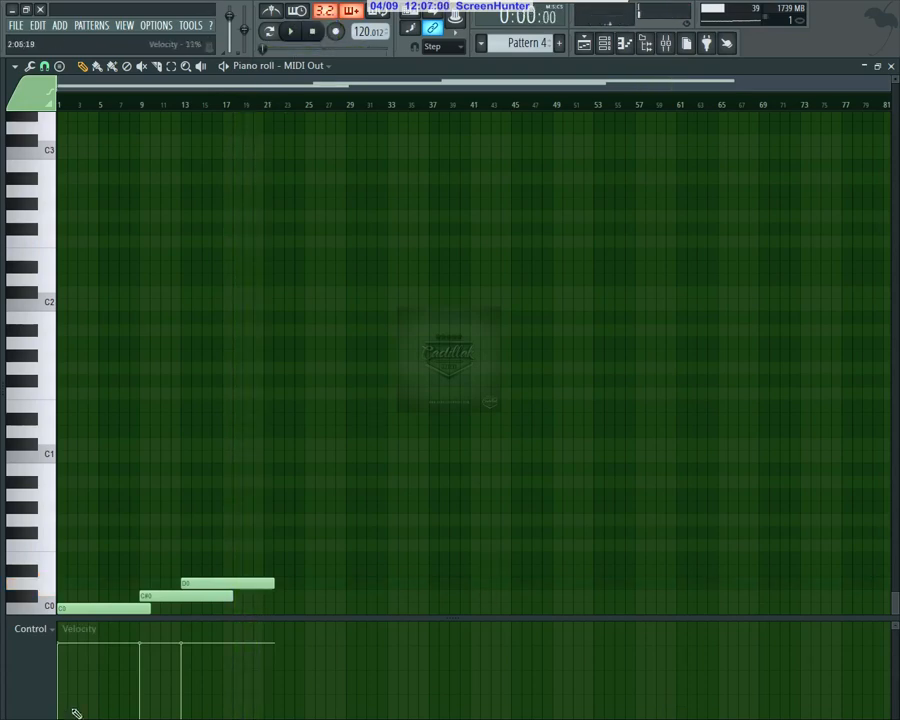
pyautogui.rightClick(268, 582)
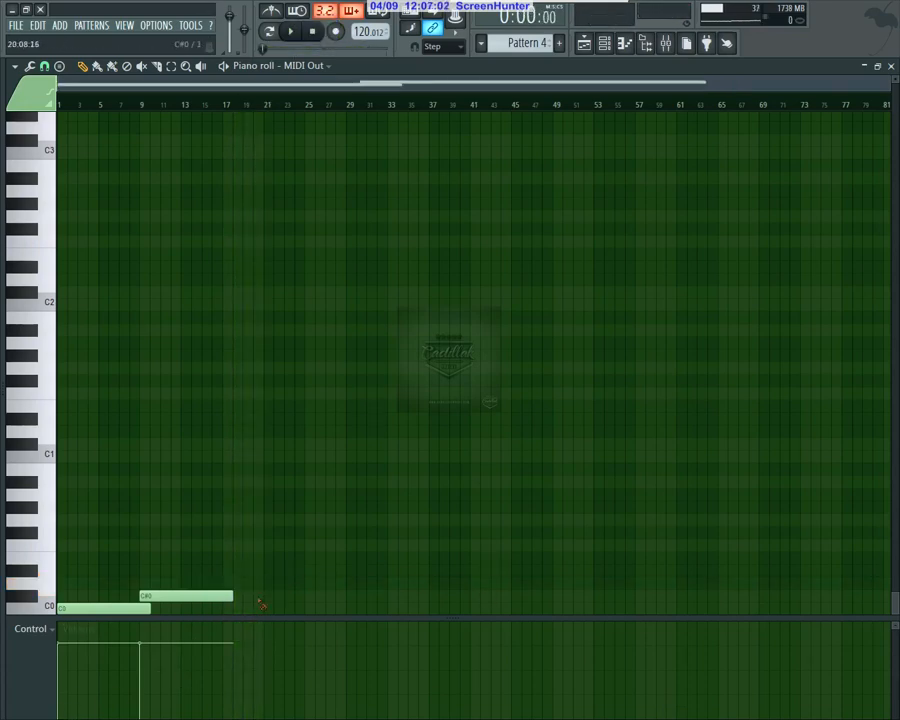
pyautogui.rightClick(176, 598)
pyautogui.rightClick(140, 609)
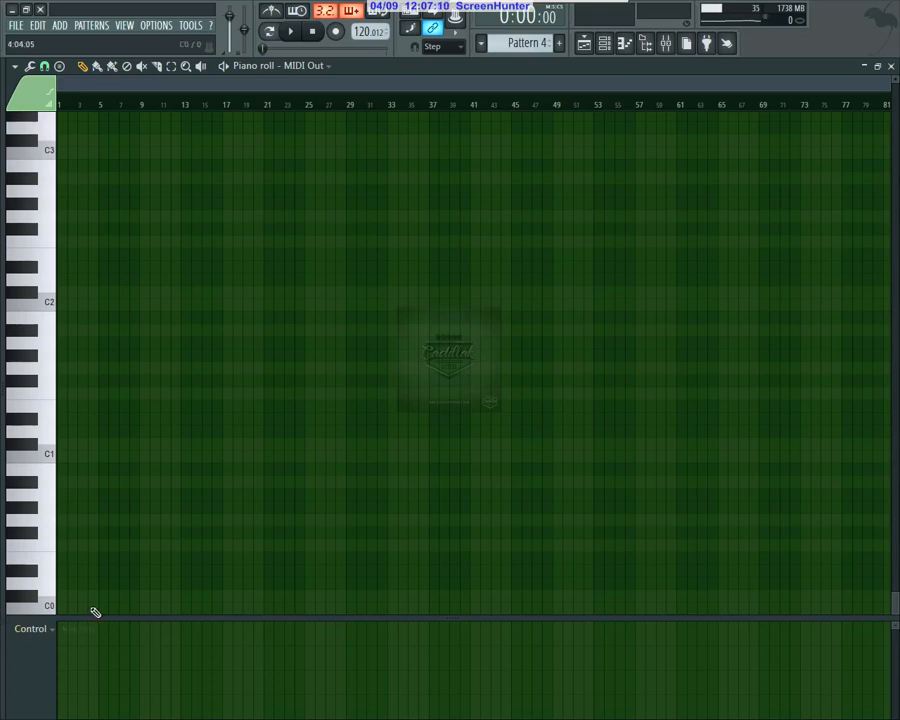
# Step: Record a short sequence of lock trigger notes between C0 and D0 into the MIDI Out pattern, and stop
pyautogui.click(335, 32)
pyautogui.press('space')
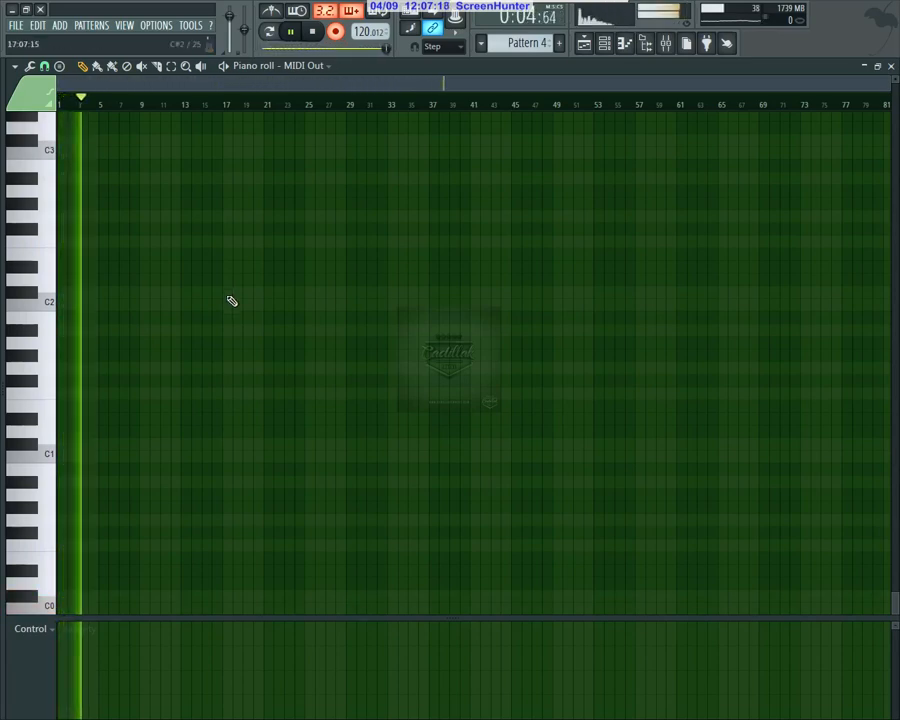
pyautogui.click(318, 35)
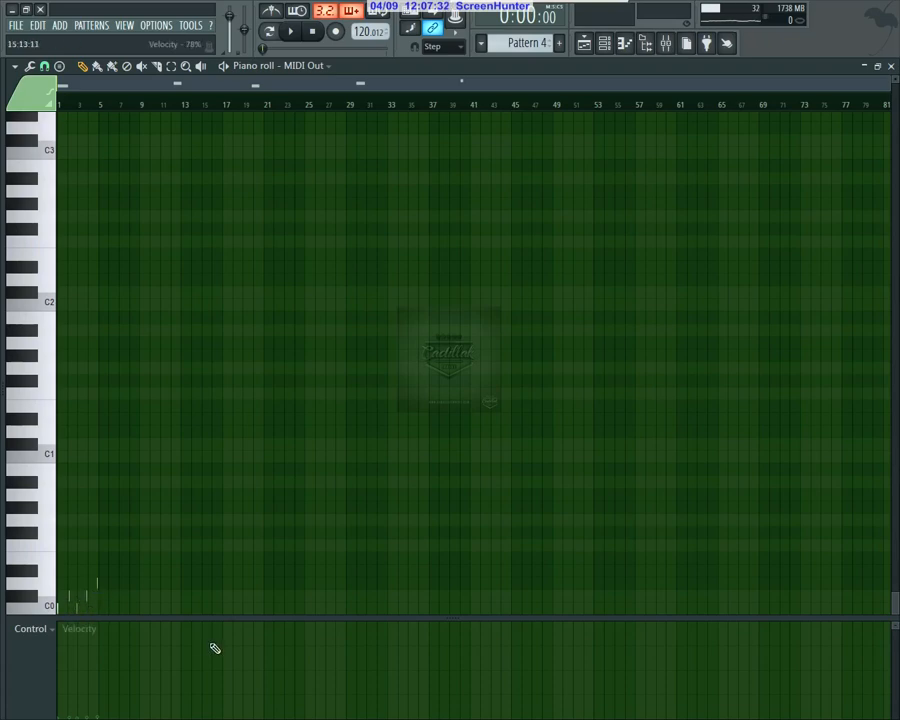
# Step: Close the MIDI Out piano roll and minimize FL Studio to return to the forum thread in Chrome
pyautogui.click(893, 66)
pyautogui.click(12, 10)
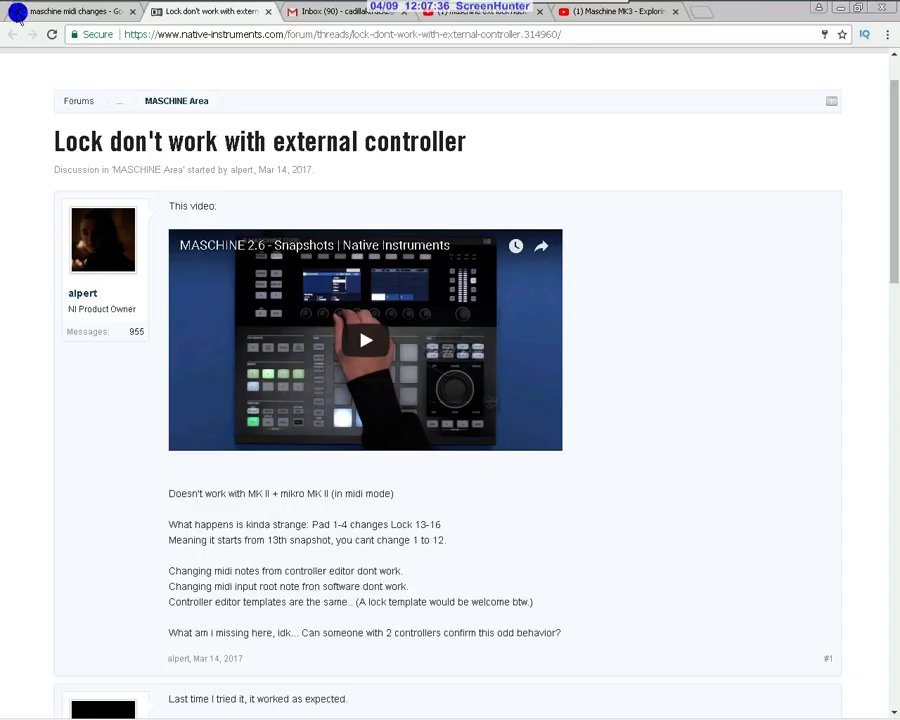
pyautogui.moveTo(96, 705)
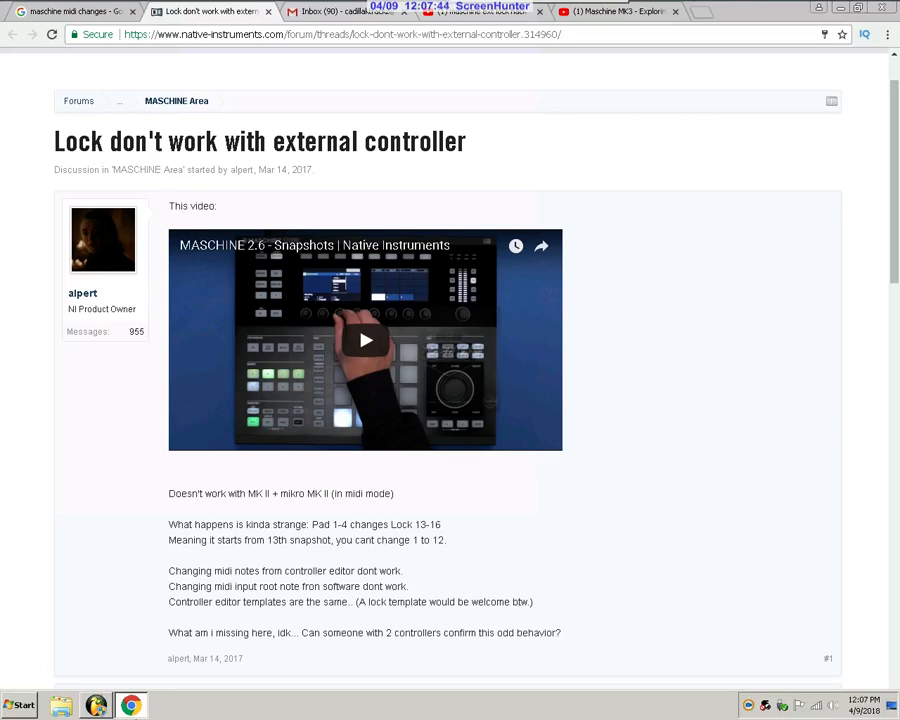
pyautogui.moveTo(131, 711)
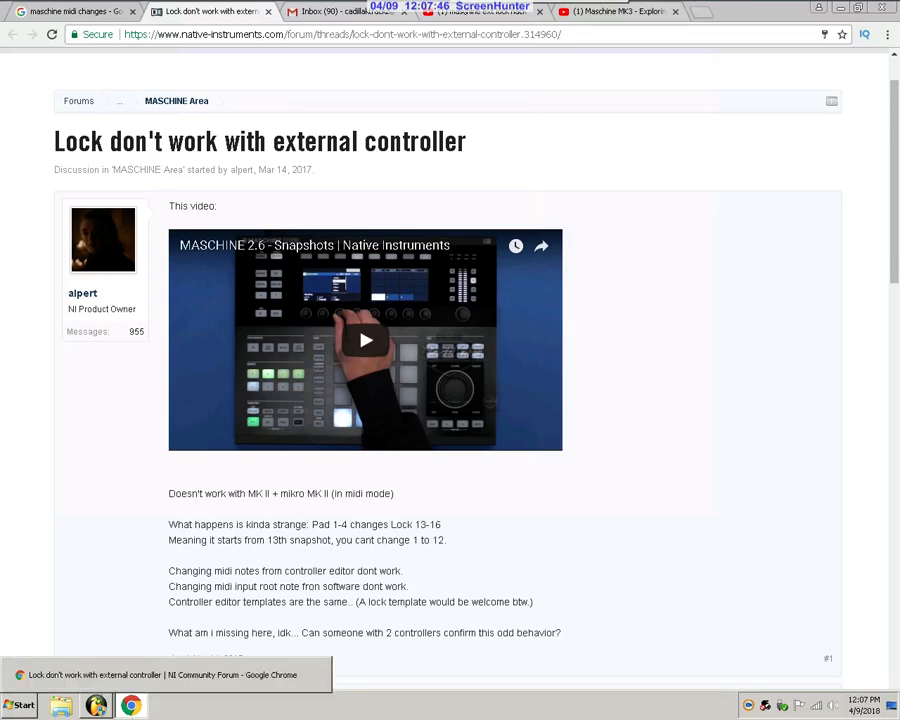
# Step: Switch back to FL Studio and review the MIDI Out channel's MIDI channel and port settings, closing its window after checking
pyautogui.moveTo(535, 10)
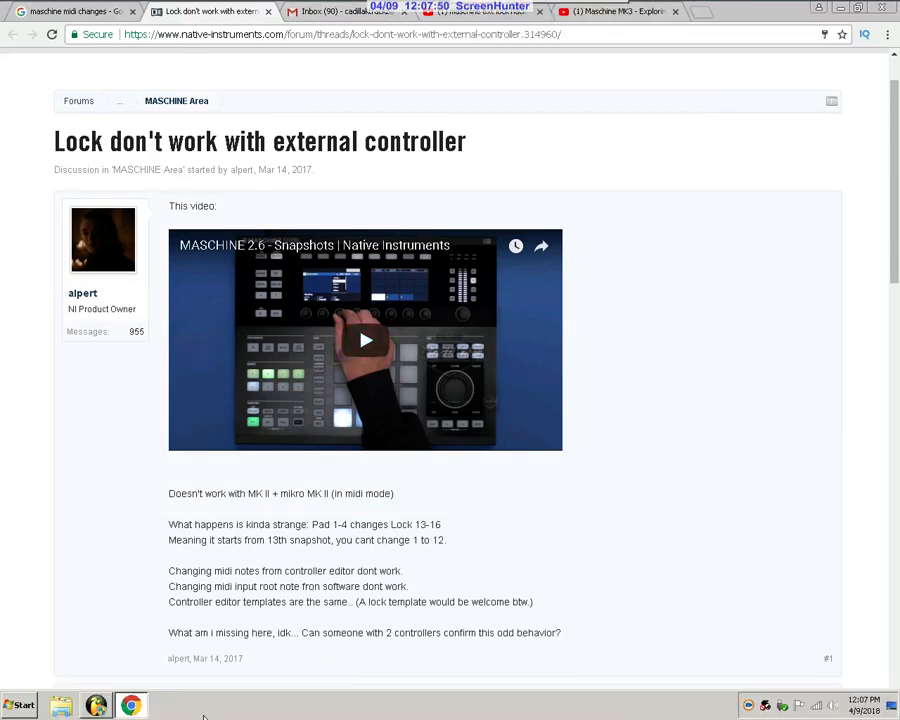
pyautogui.click(120, 712)
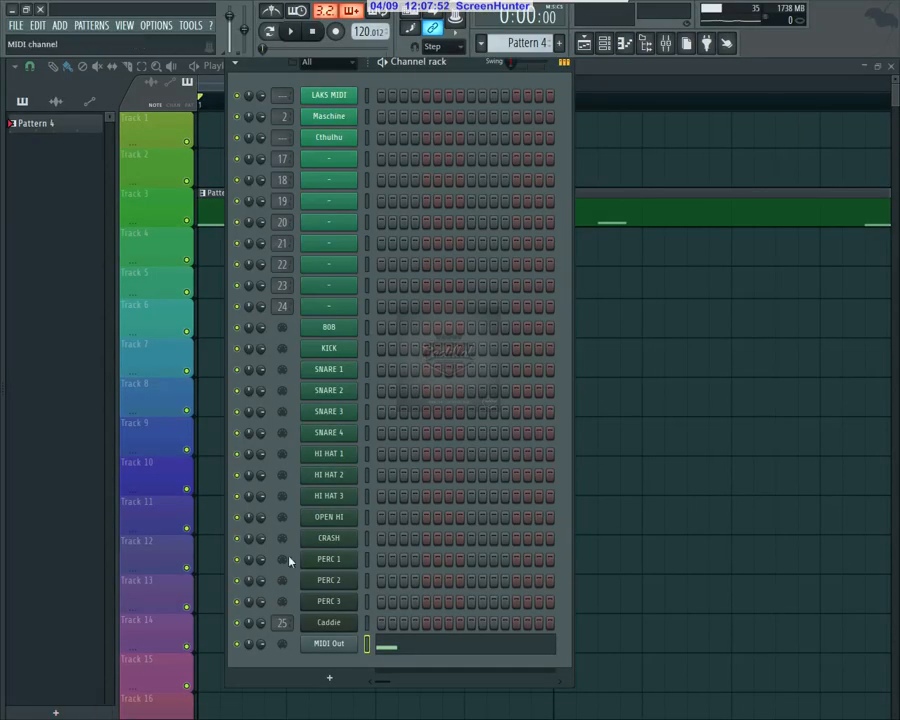
pyautogui.click(336, 646)
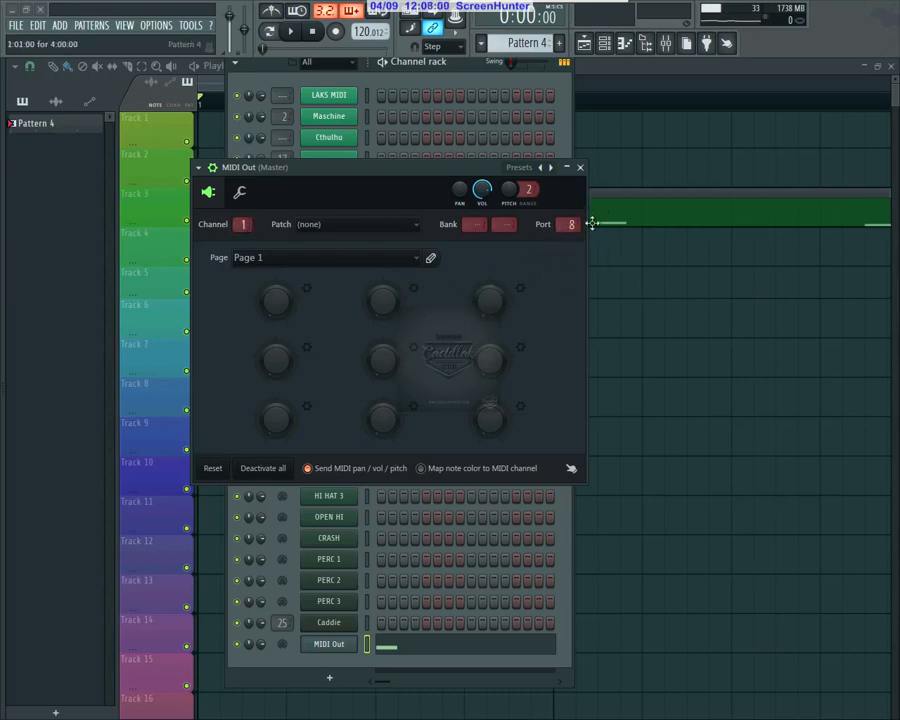
pyautogui.click(580, 168)
pyautogui.click(335, 646)
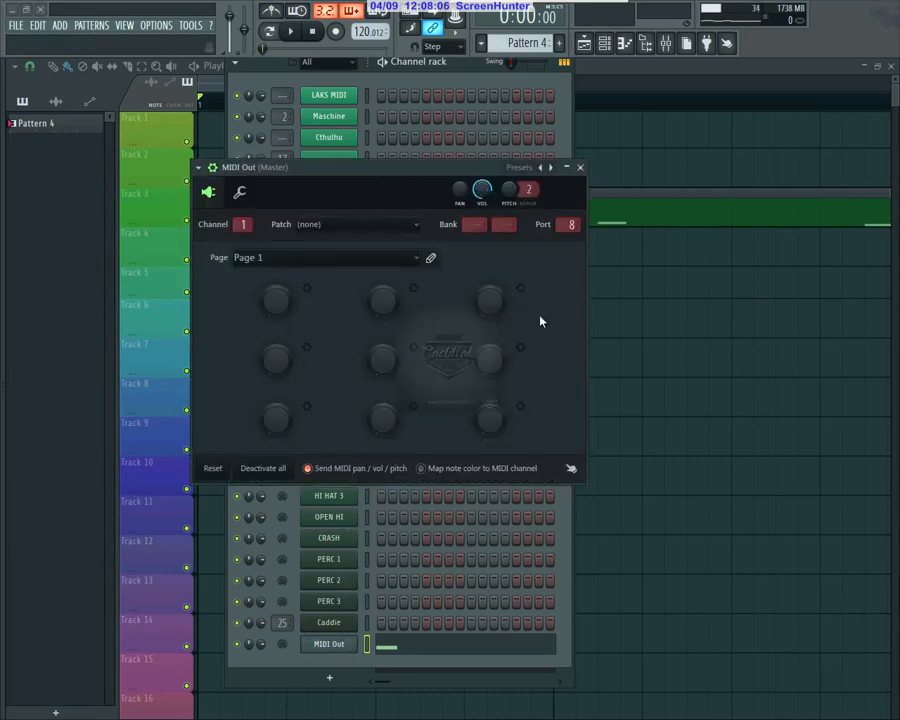
pyautogui.click(580, 168)
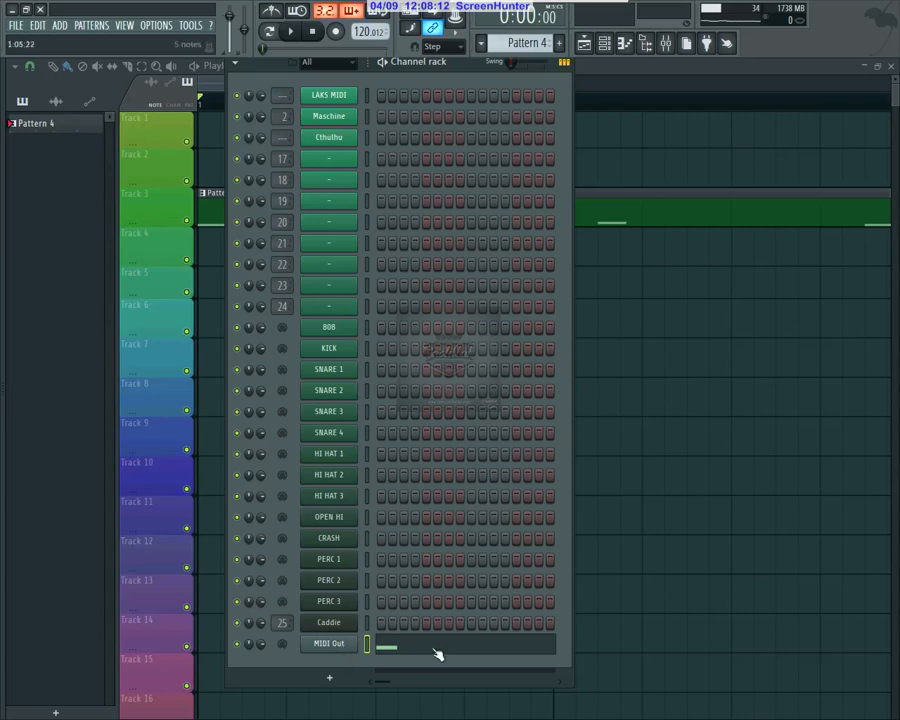
# Step: Open the Maschine plugin, review the Lock trigger and channel settings in its MIDI Change dialog, and close the dialog
pyautogui.click(340, 123)
pyautogui.click(631, 169)
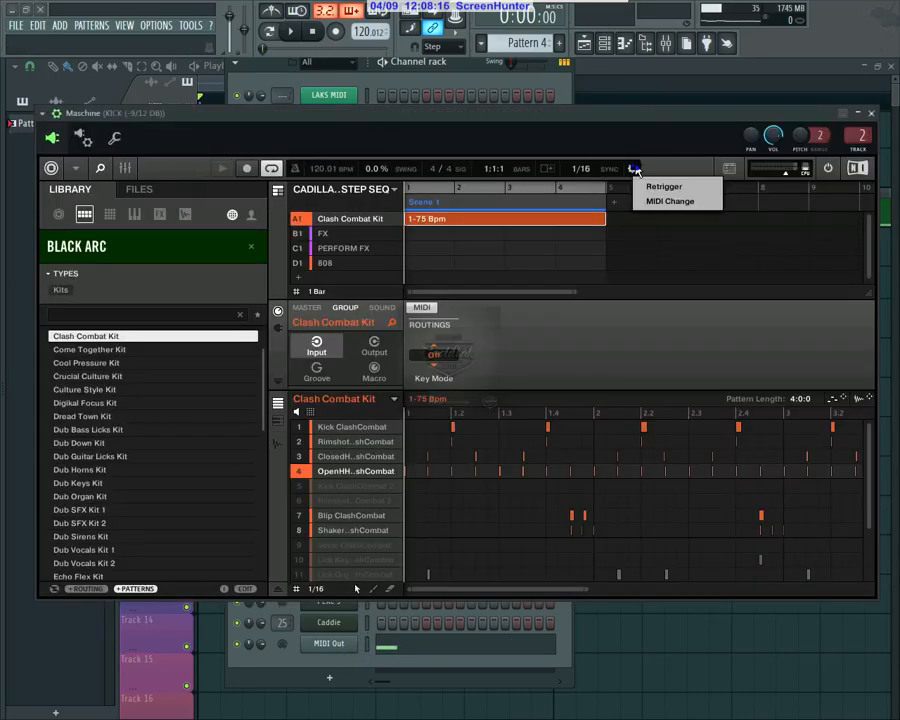
pyautogui.click(648, 201)
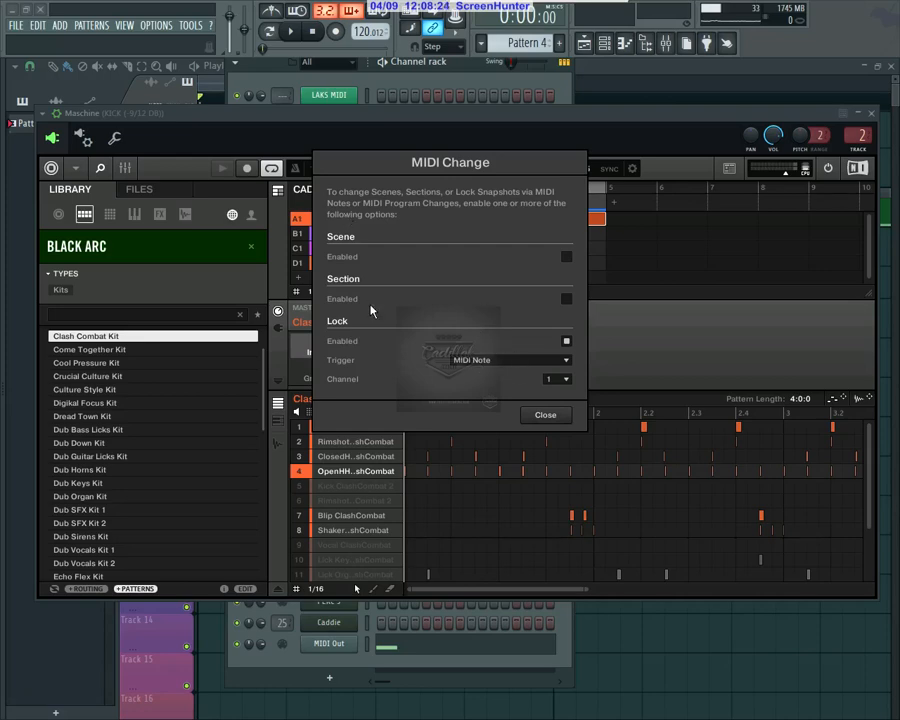
pyautogui.click(533, 412)
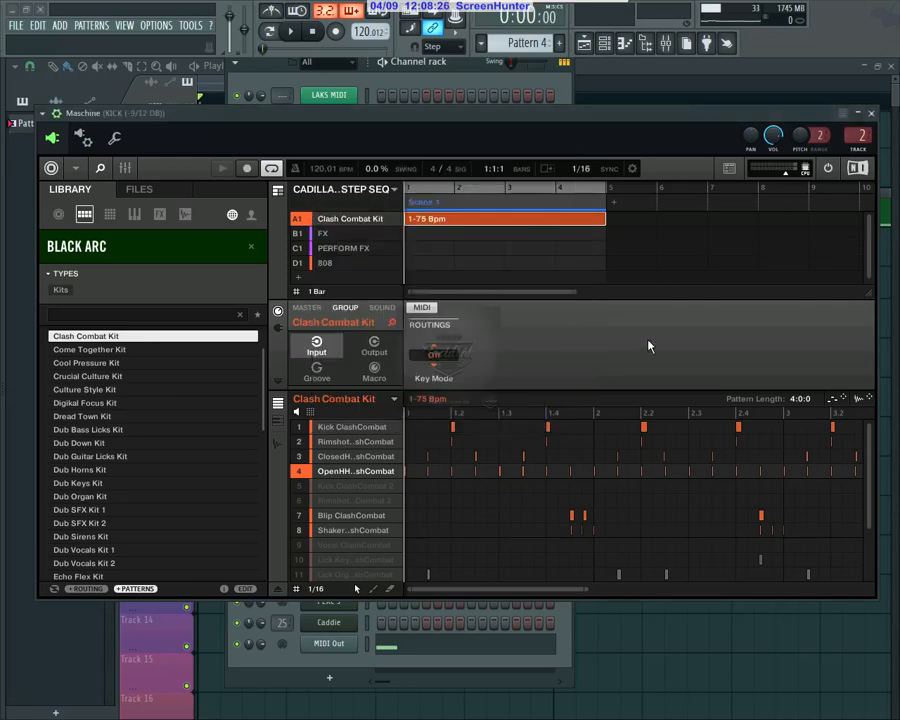